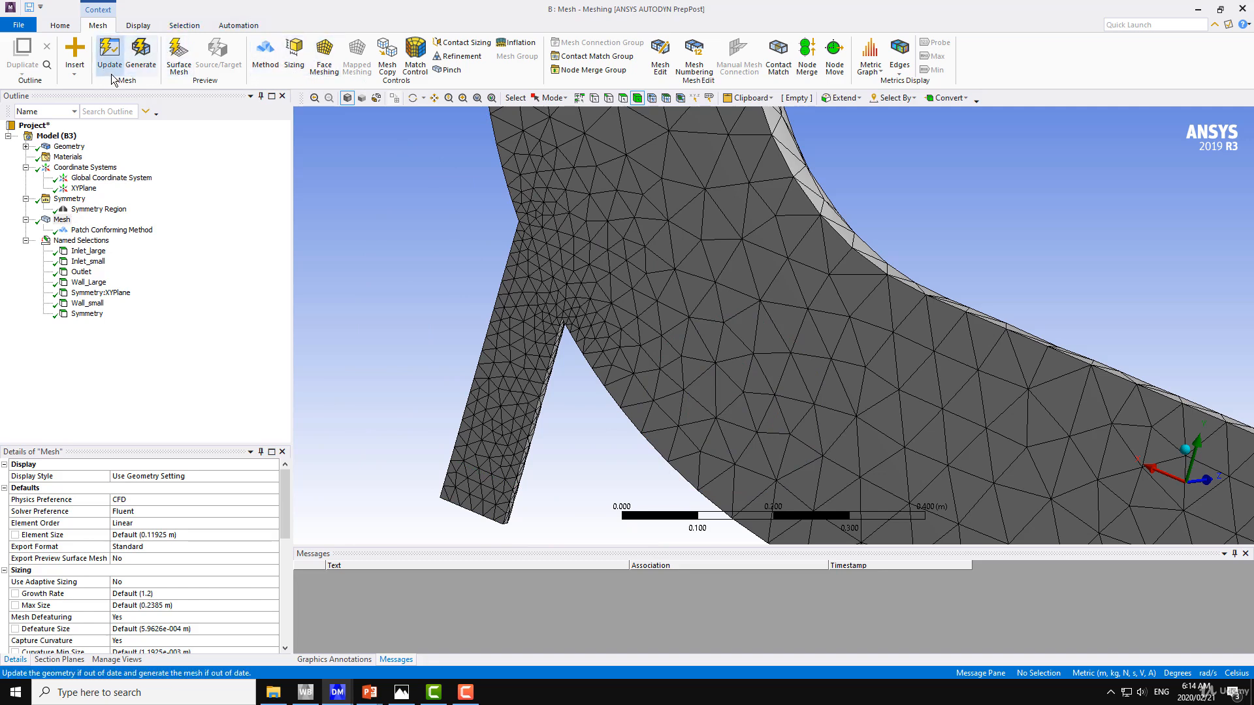
Insert an Inflation control under Mesh and scope it to the whole mixing elbow body
right_click(61, 222)
mouse_move(111, 227)
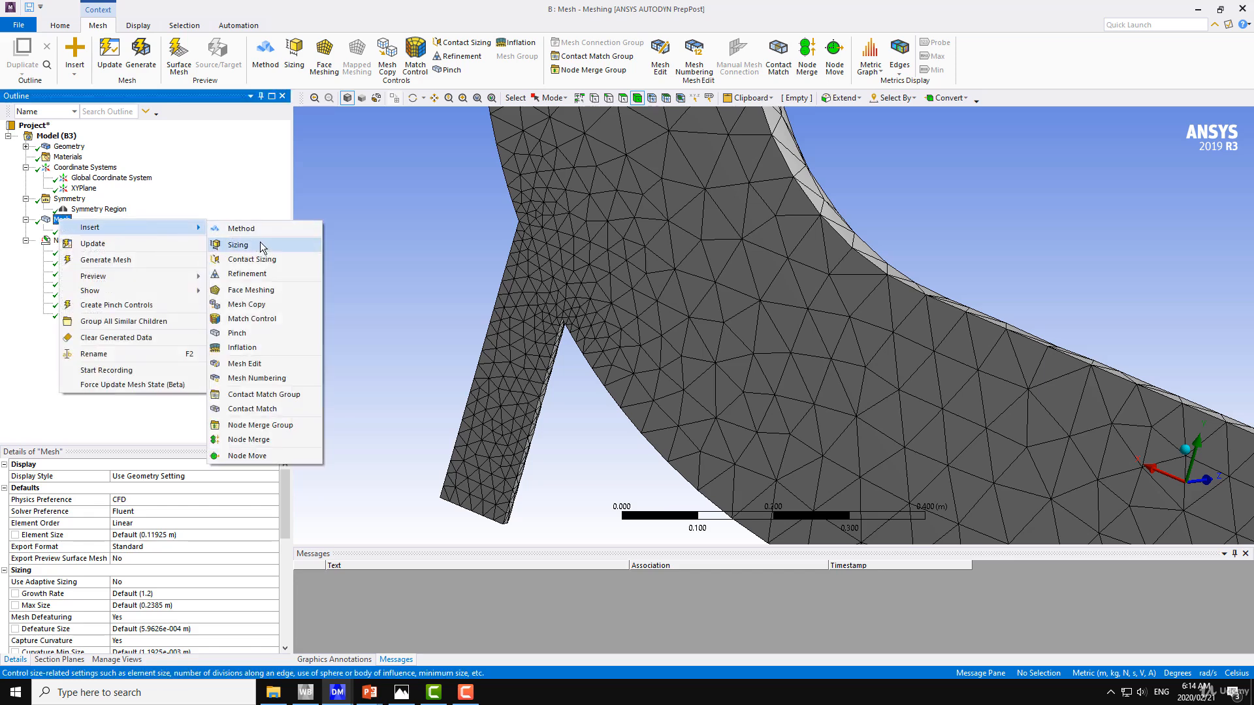
click(247, 347)
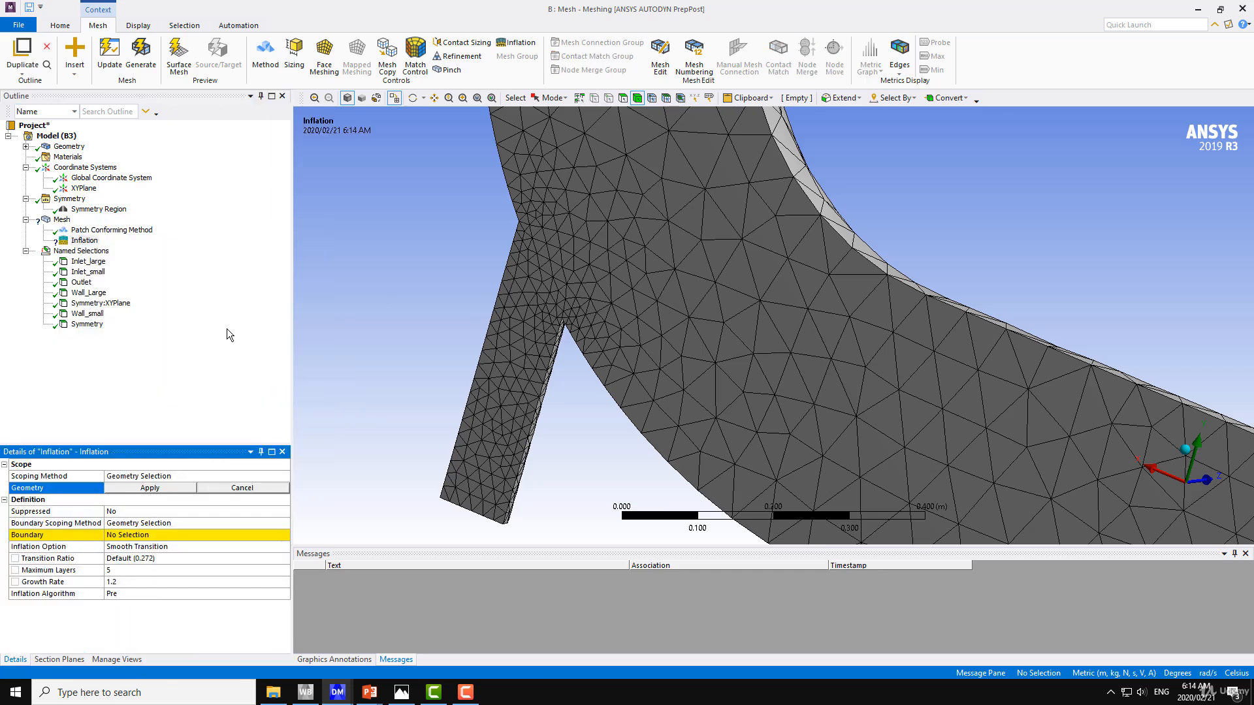
click(638, 292)
scroll(653, 328, up, 3)
scroll(648, 330, down, 3)
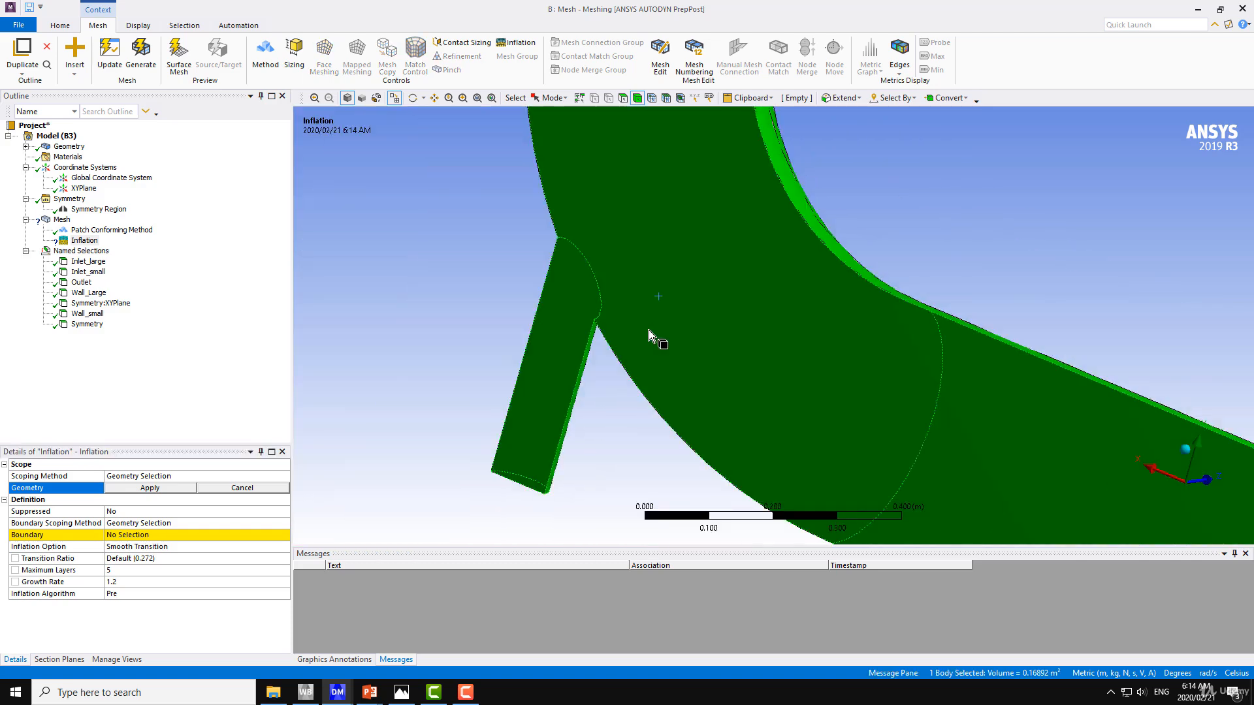
scroll(648, 331, down, 2)
middle_drag(700, 350, 529, 319)
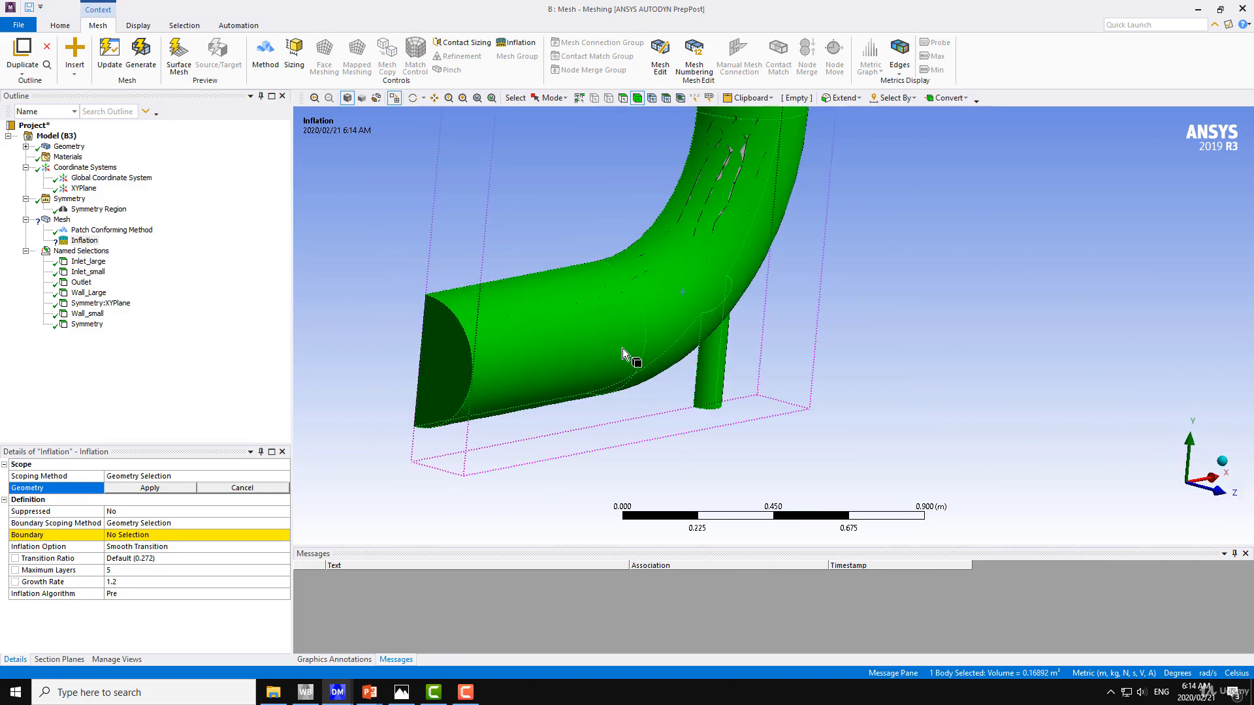
click(165, 489)
click(147, 536)
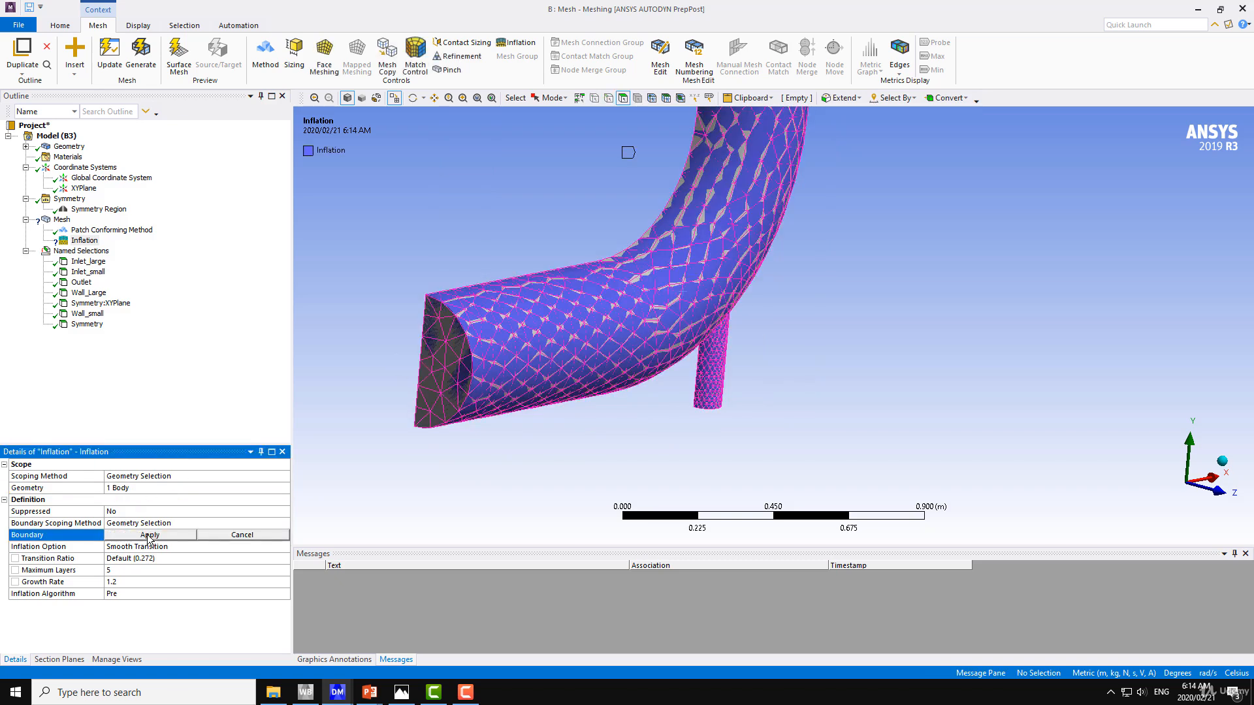
click(63, 220)
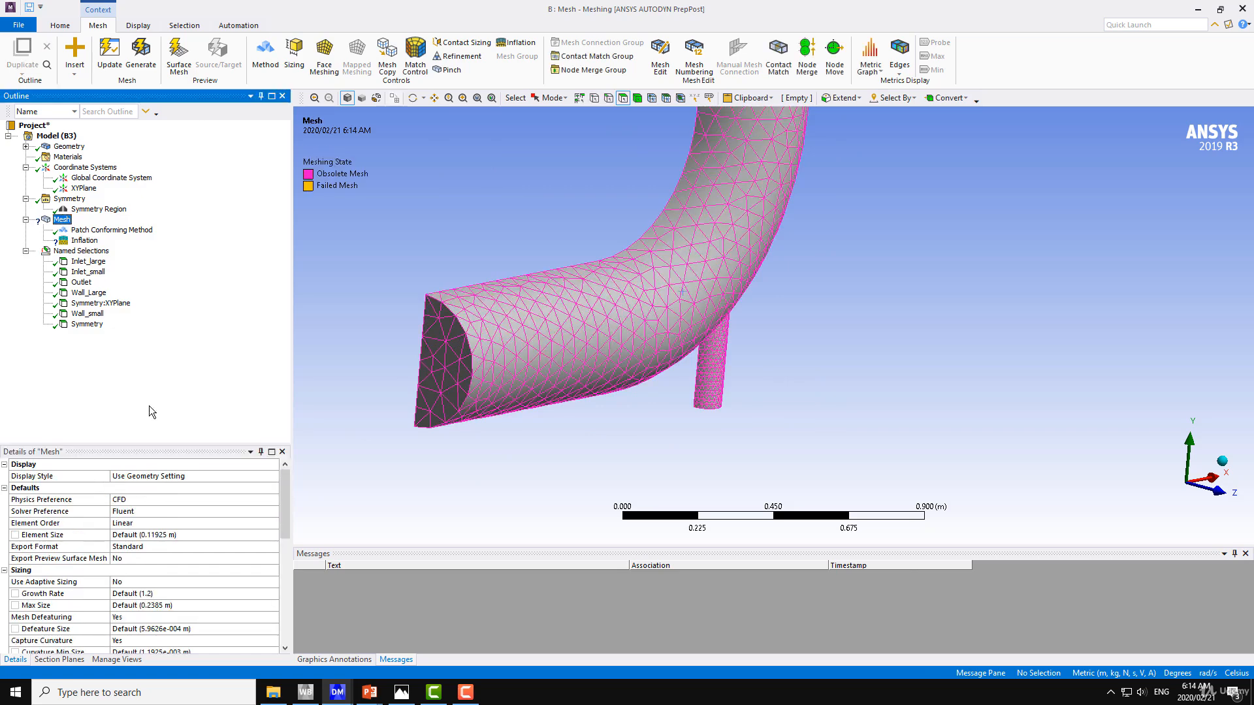
click(68, 146)
middle_drag(362, 333, 307, 307)
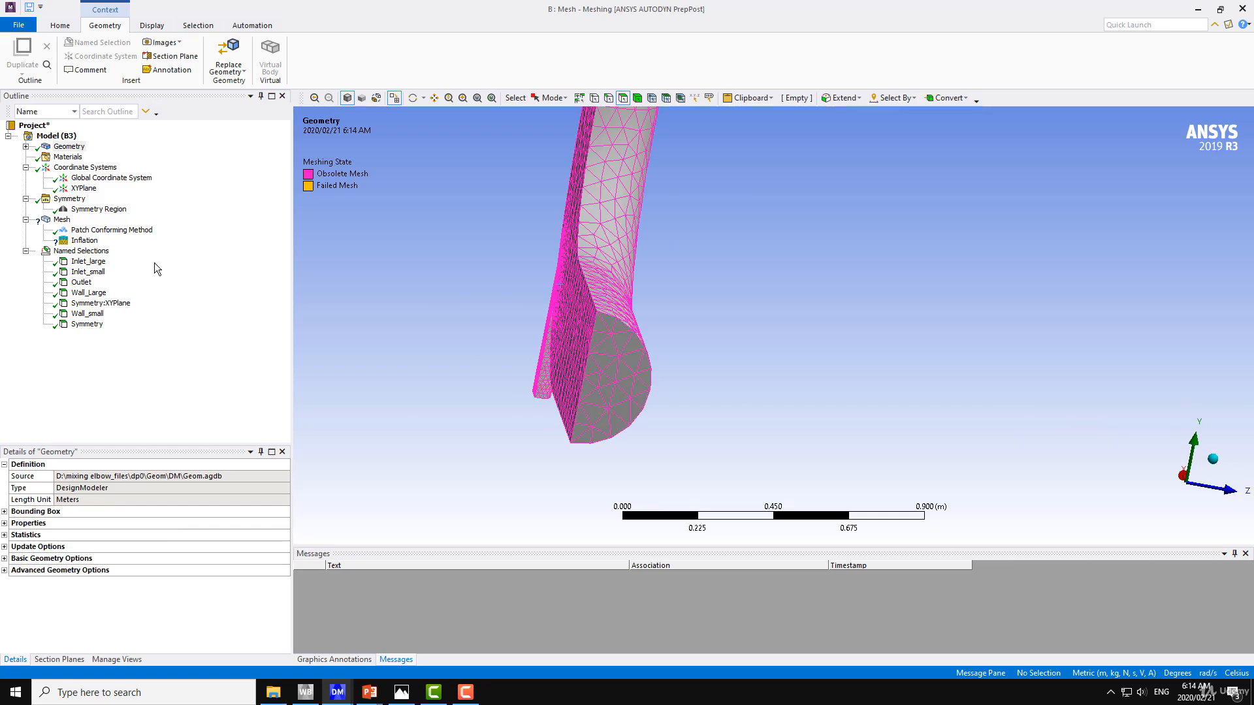
Assign the four curved wall faces as the inflation boundary: three on the large elbow pipe and one on the small pipe
click(85, 241)
click(140, 536)
middle_drag(591, 336, 605, 276)
click(605, 277)
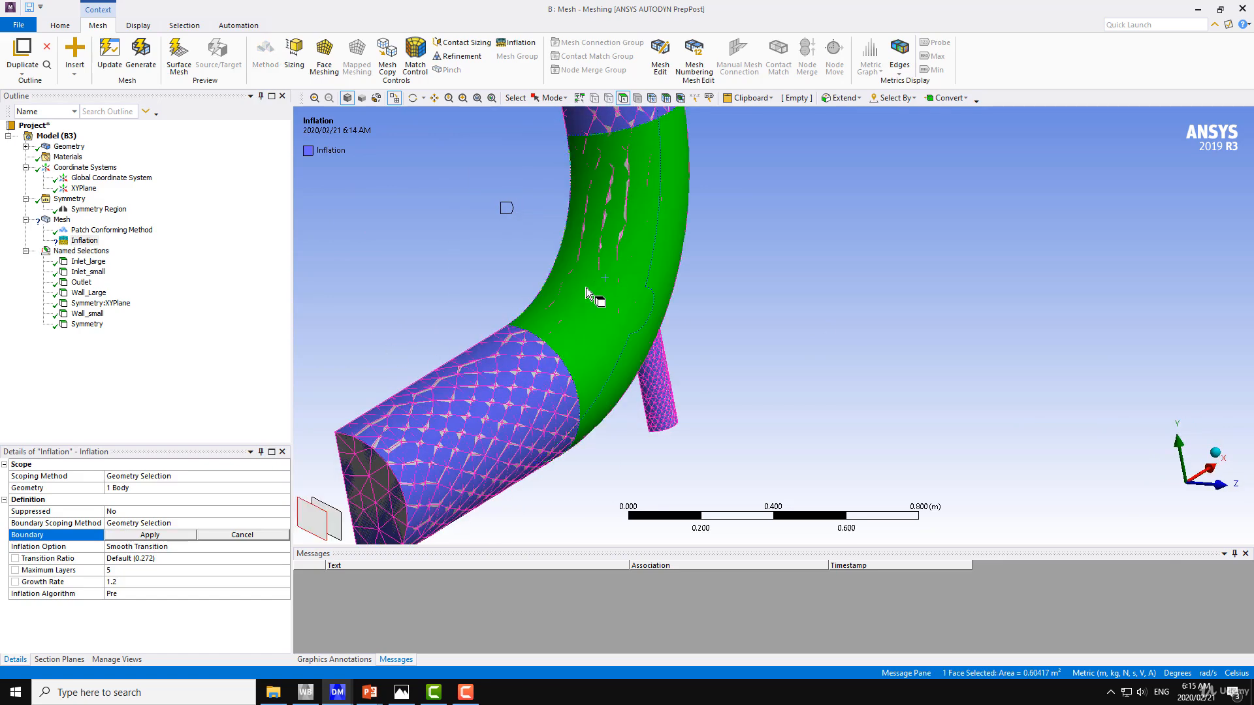
ctrl+click(524, 370)
ctrl+click(621, 119)
middle_drag(591, 307, 496, 301)
ctrl+click(721, 358)
middle_drag(721, 363, 362, 353)
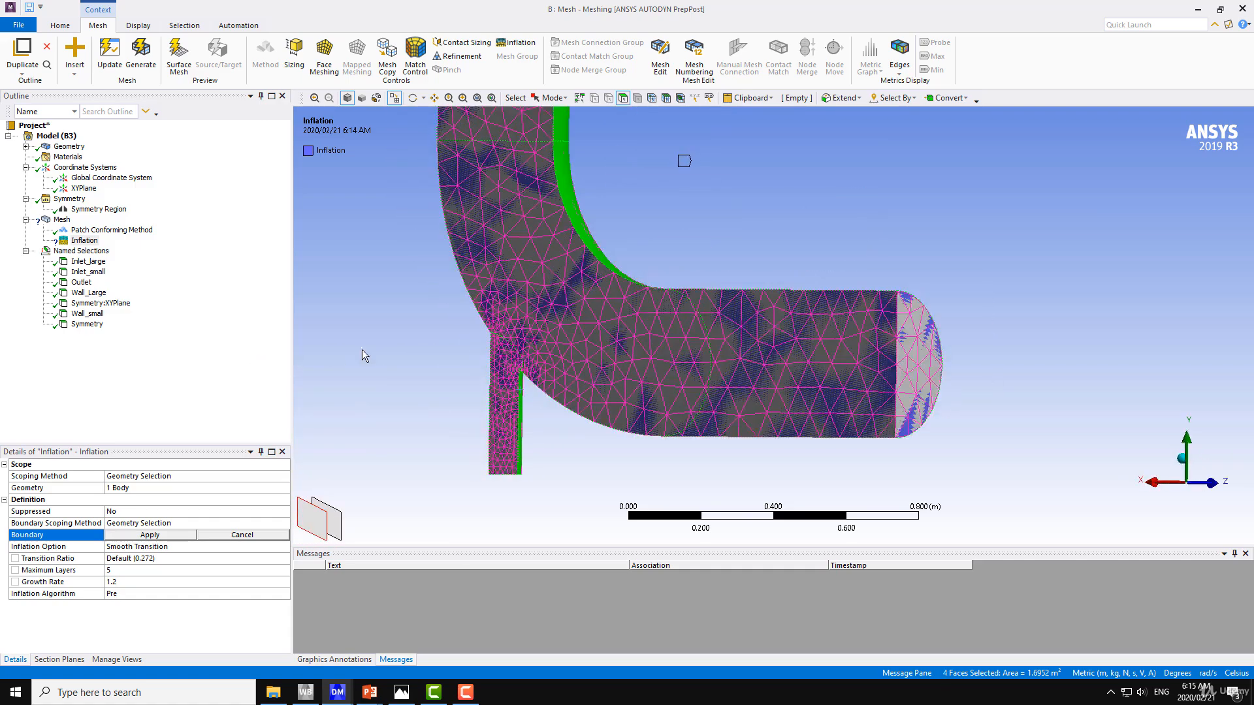
middle_drag(471, 327, 563, 250)
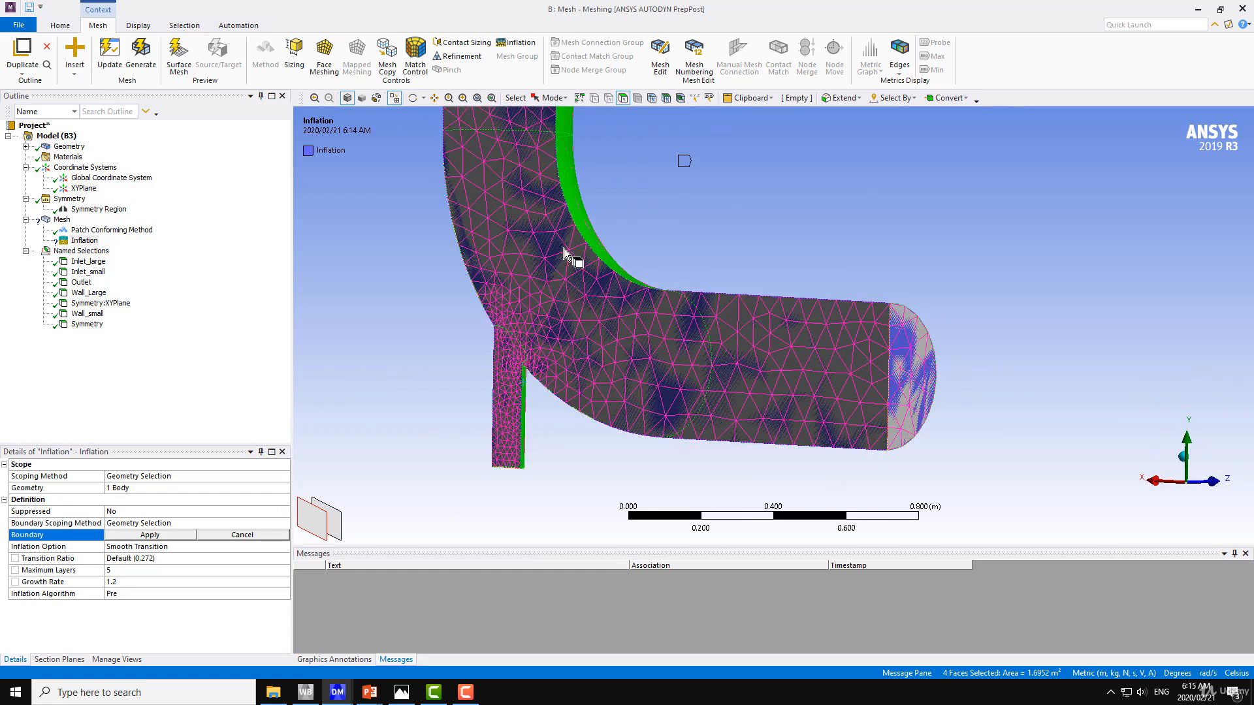
click(160, 537)
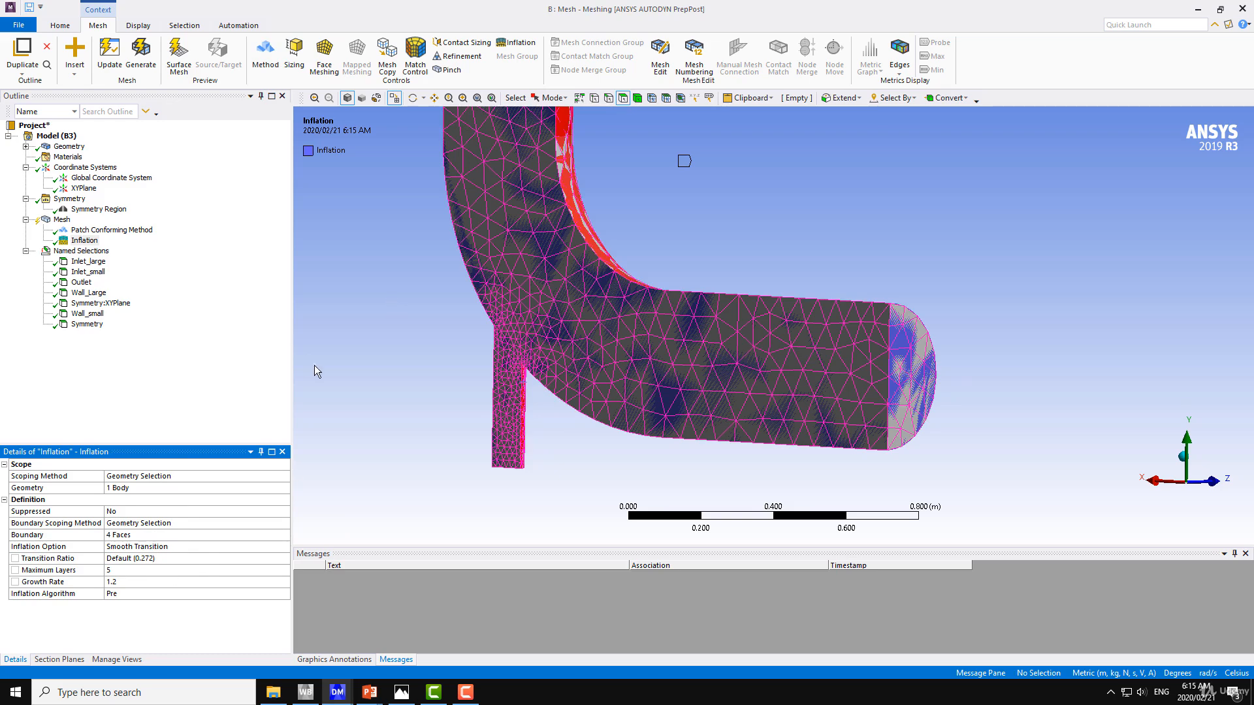
Generate the mesh with the inflation layers
ctrl+middle_drag(472, 229, 441, 313)
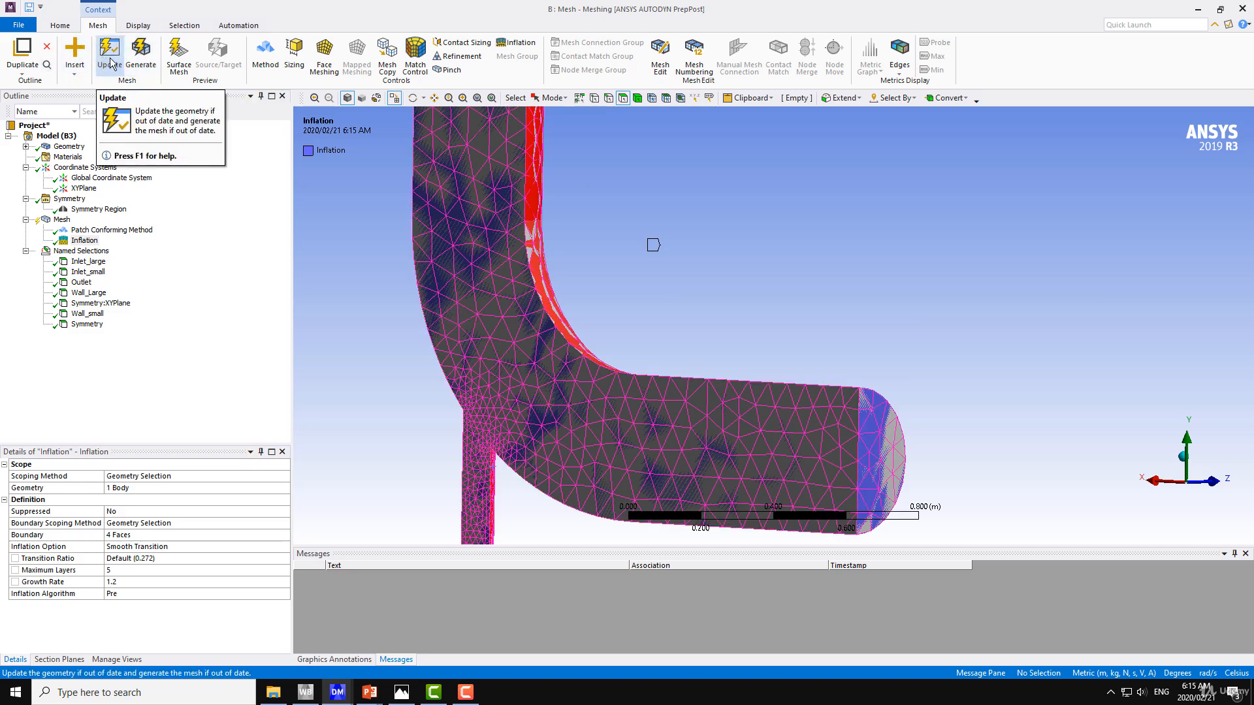
click(145, 62)
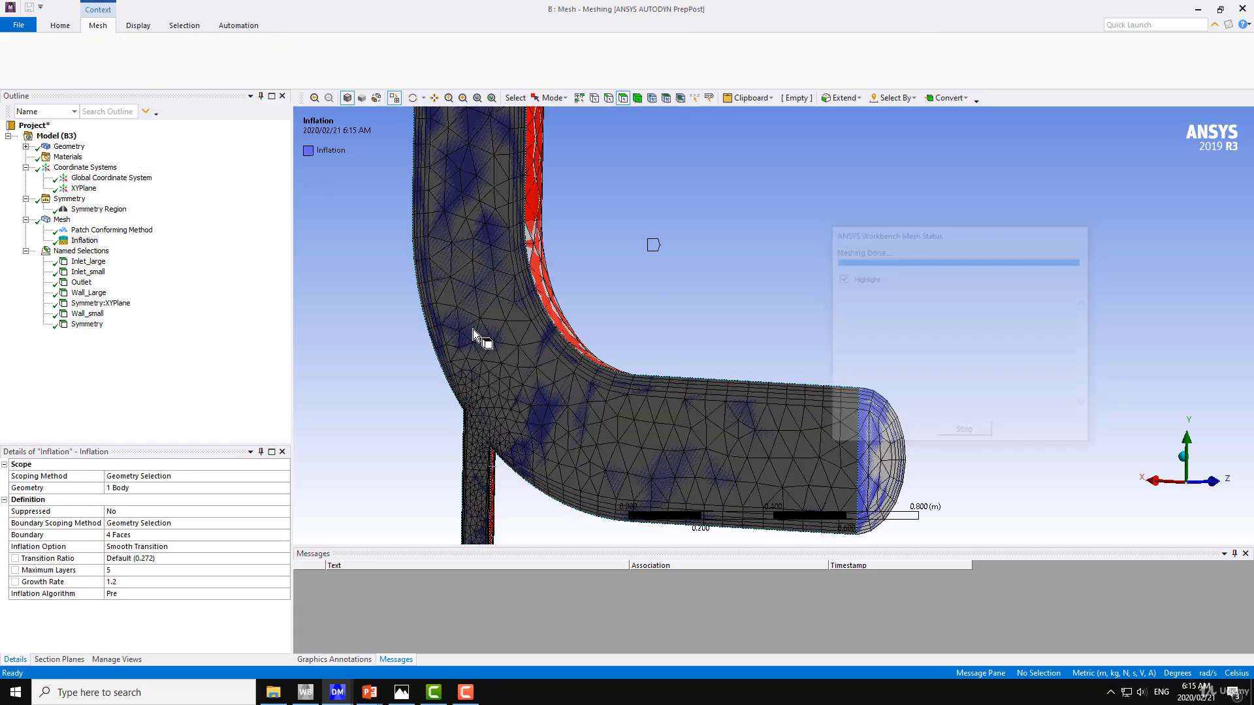
Examine the inflation layers on the symmetry face along the pipe walls and at the small pipe's junction with the elbow
middle_drag(465, 323, 401, 376)
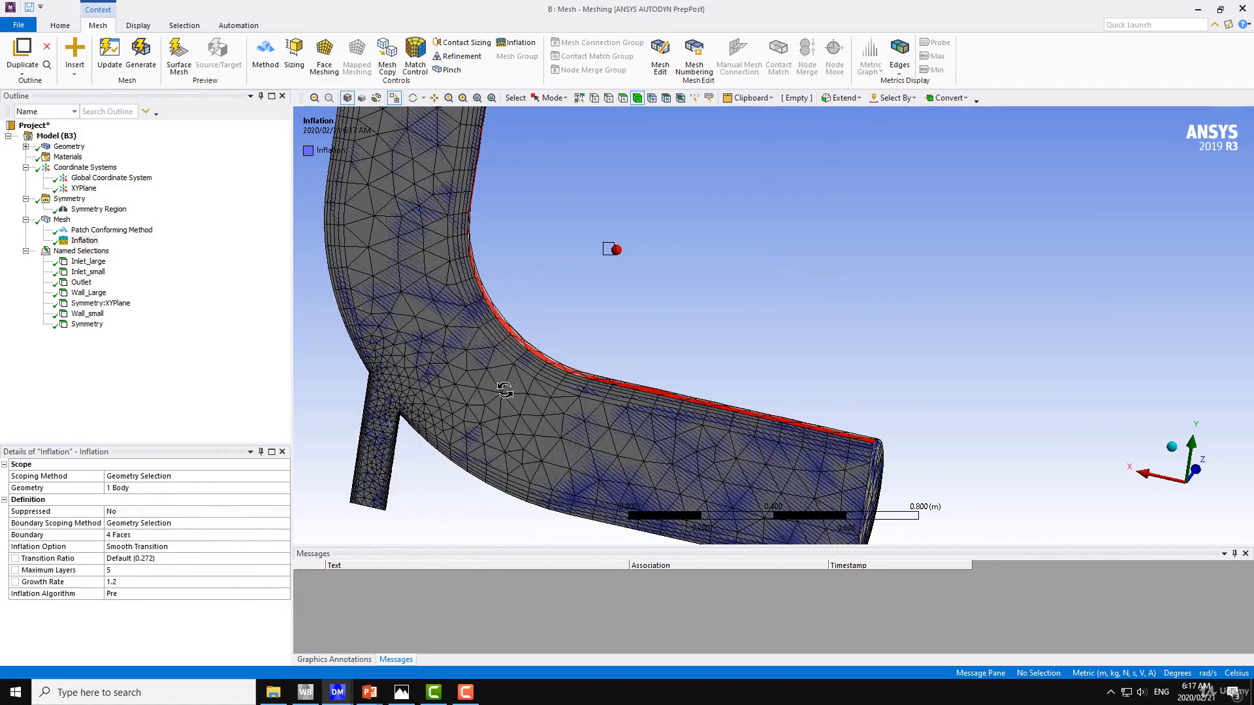
middle_drag(679, 418, 646, 399)
click(62, 220)
middle_drag(574, 323, 672, 316)
scroll(656, 334, up, 5)
scroll(656, 335, up, 4)
middle_drag(742, 342, 653, 263)
scroll(617, 320, down, 3)
scroll(617, 320, down, 2)
scroll(653, 275, up, 5)
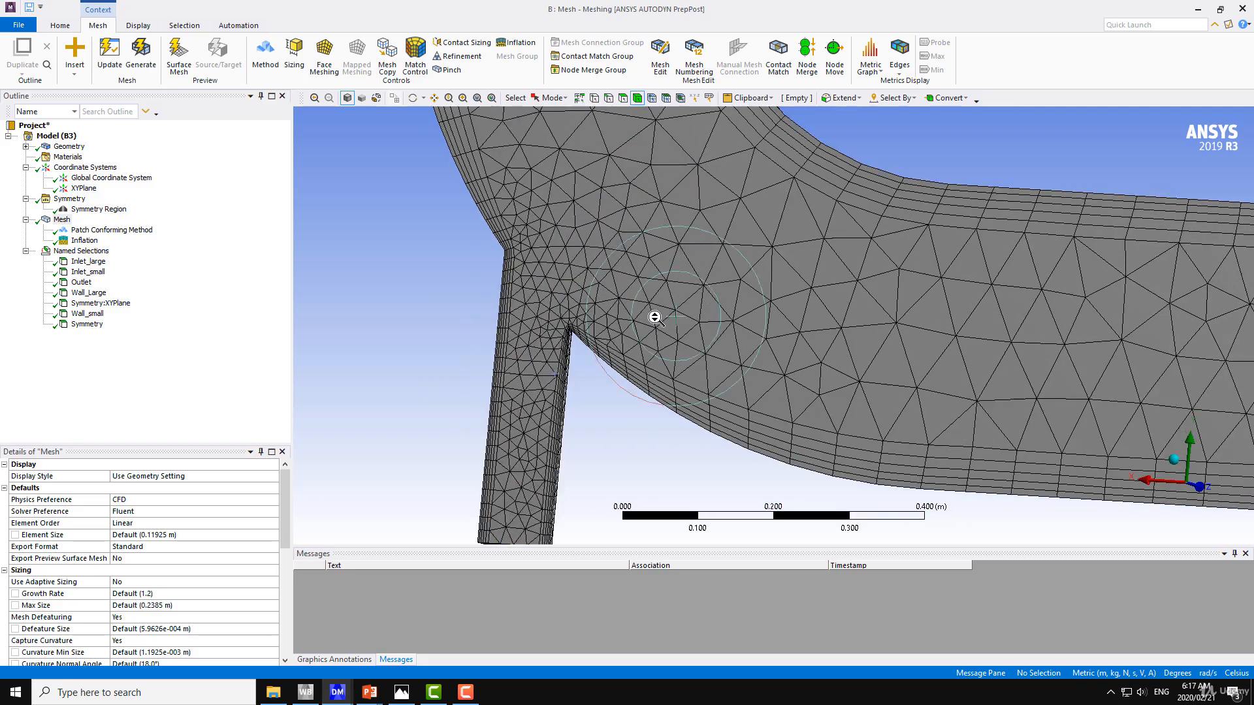
ctrl+middle_drag(738, 291, 787, 269)
scroll(639, 343, up, 5)
ctrl+middle_drag(503, 336, 1033, 383)
scroll(756, 342, up, 8)
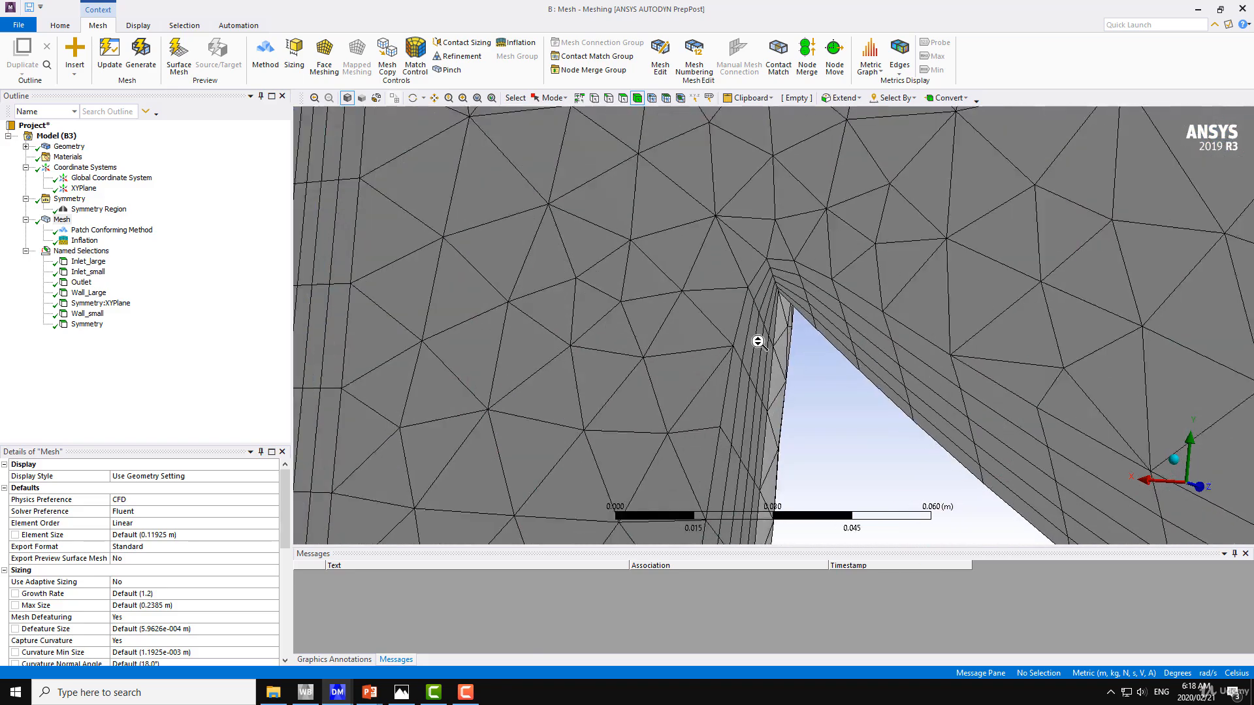
ctrl+middle_drag(761, 330, 721, 271)
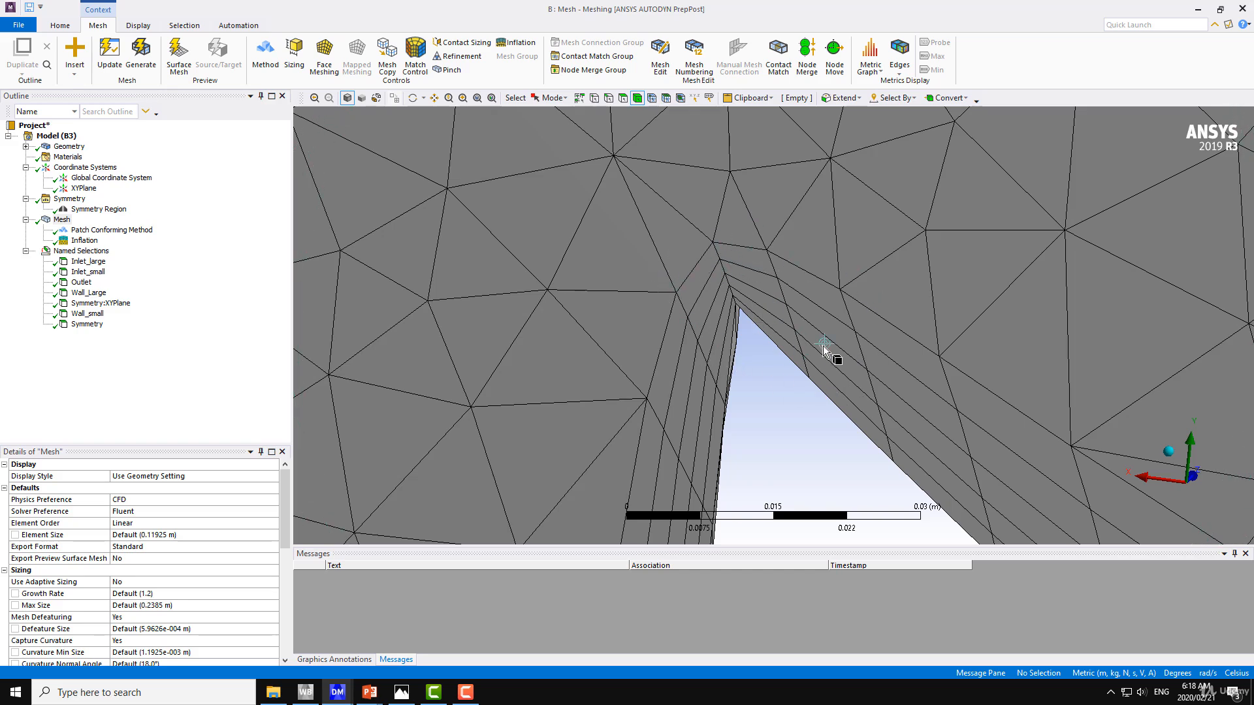
middle_drag(825, 342, 819, 324)
scroll(819, 324, down, 3)
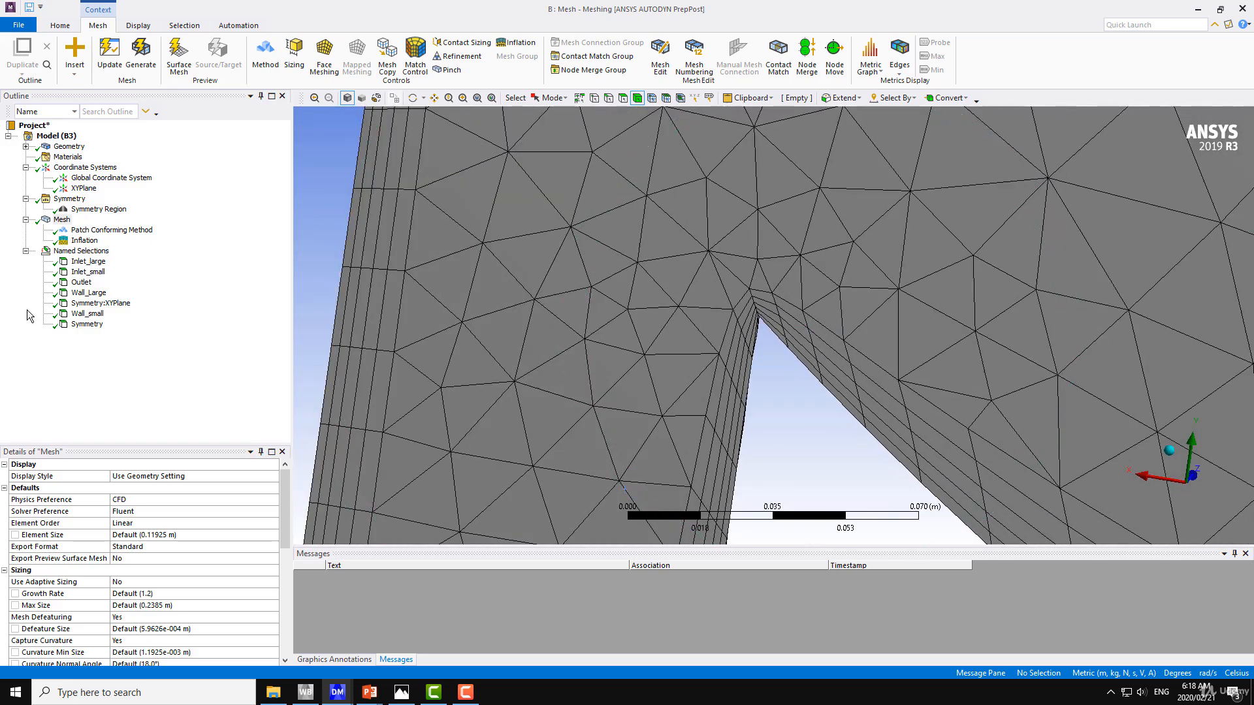
Set the inflation option to First Layer Thickness with a first layer height of 0.001 m and update the mesh
click(81, 242)
click(152, 560)
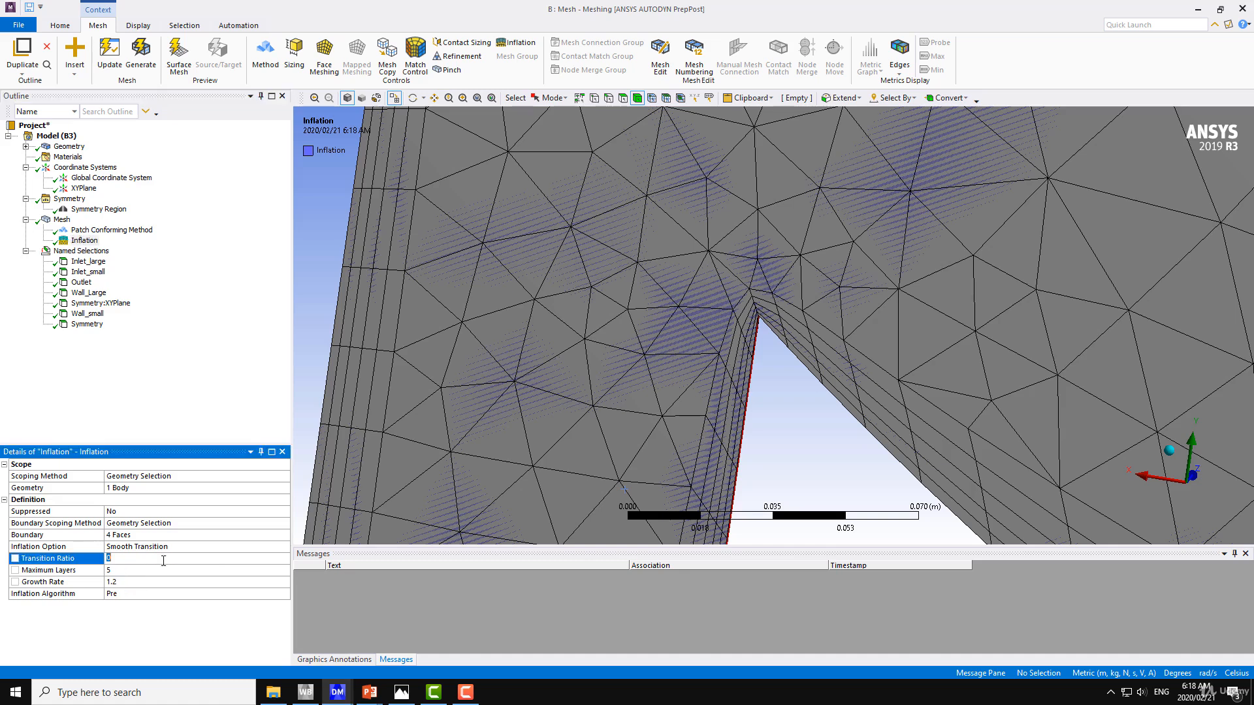
click(162, 546)
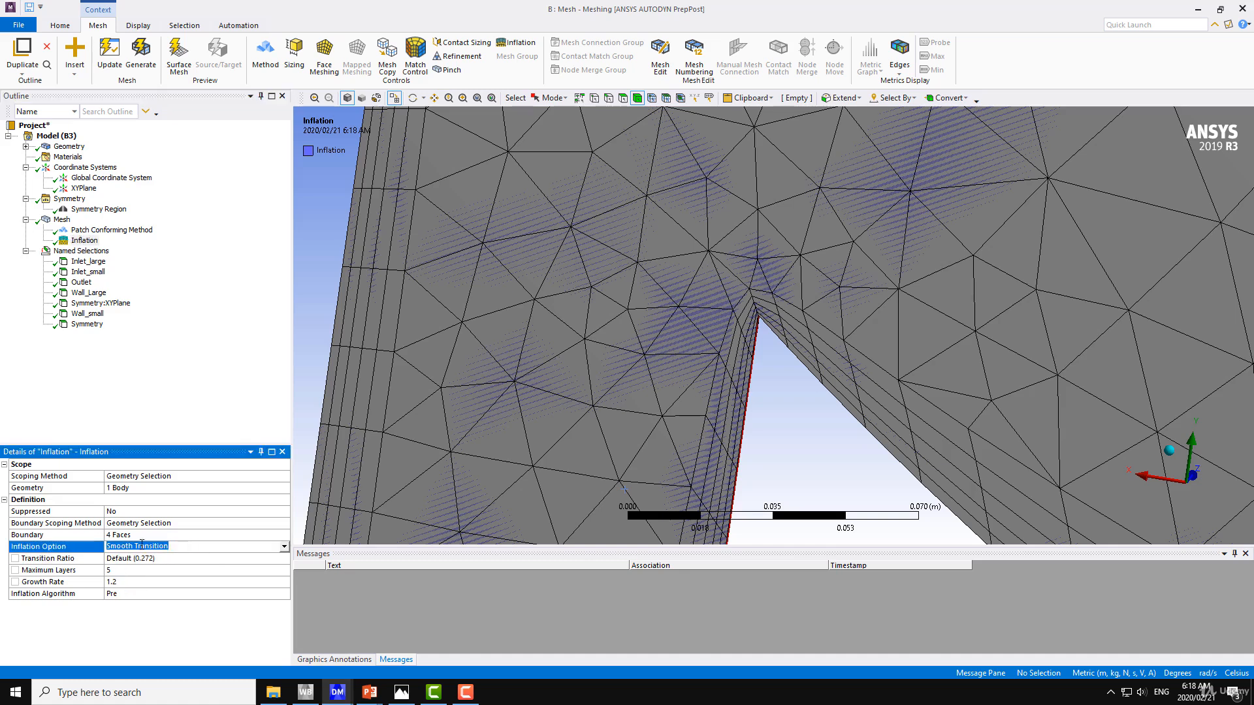
click(284, 549)
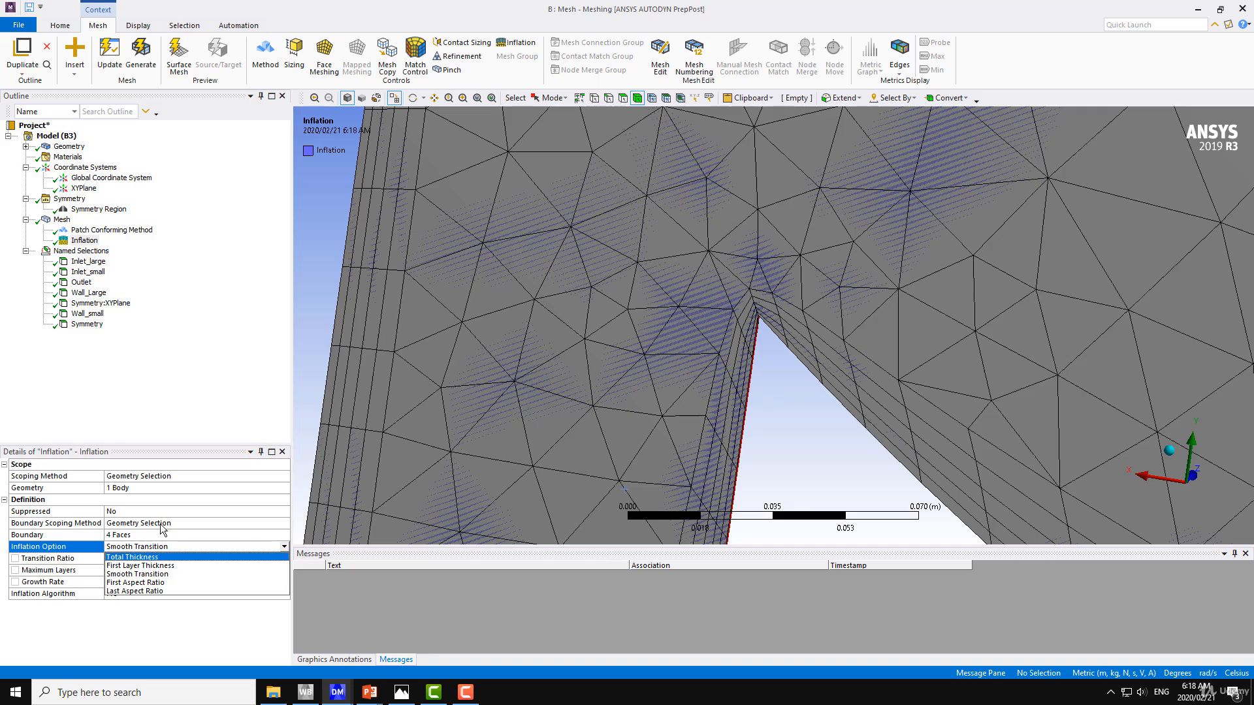
click(137, 565)
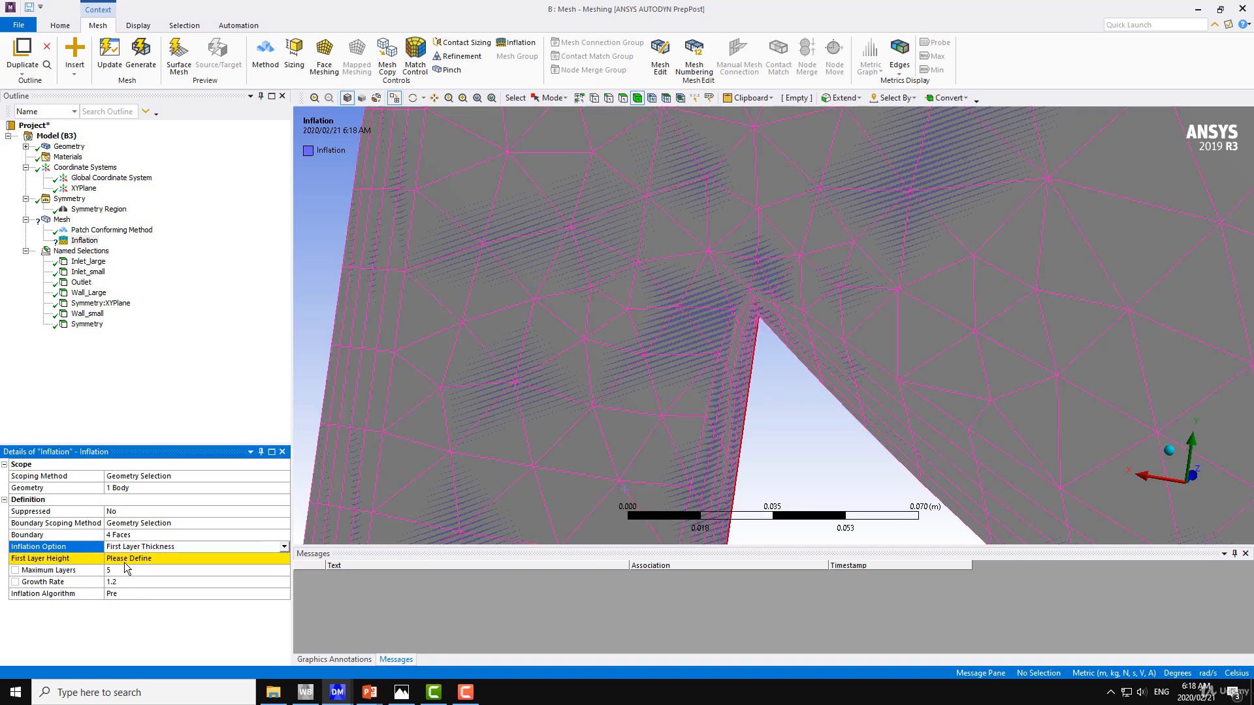
click(132, 560)
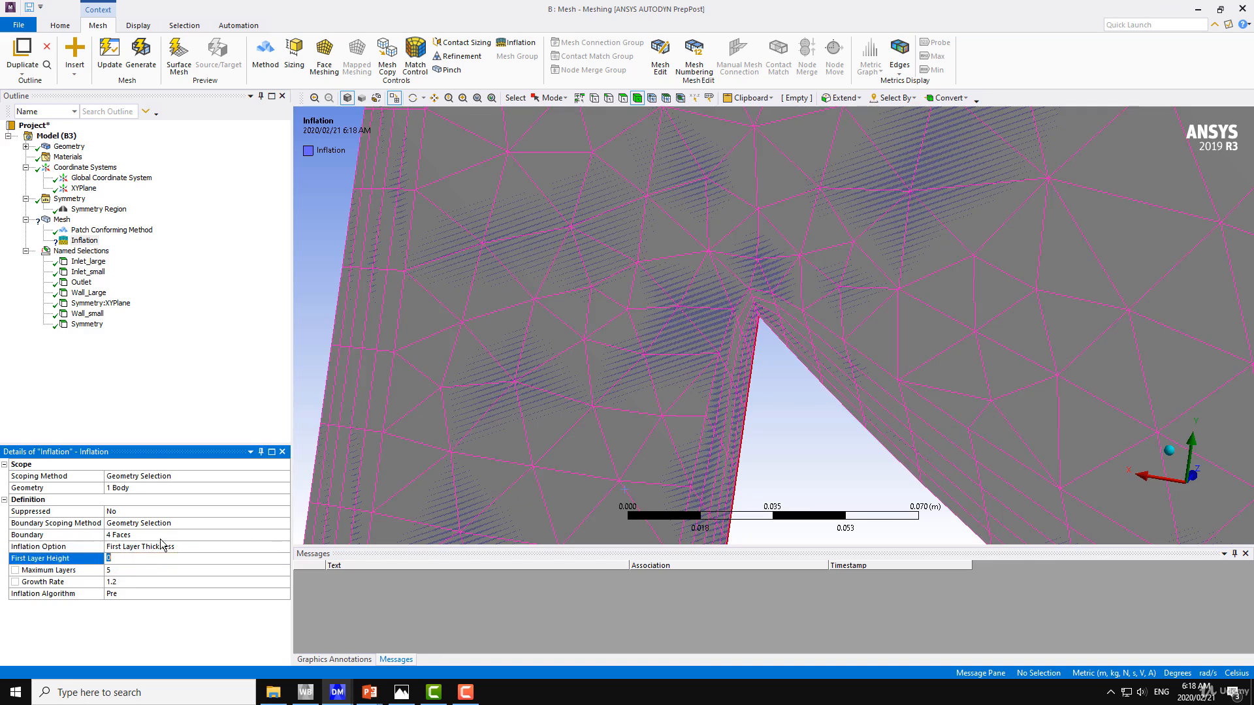
text(0.001)
key(Return)
click(109, 56)
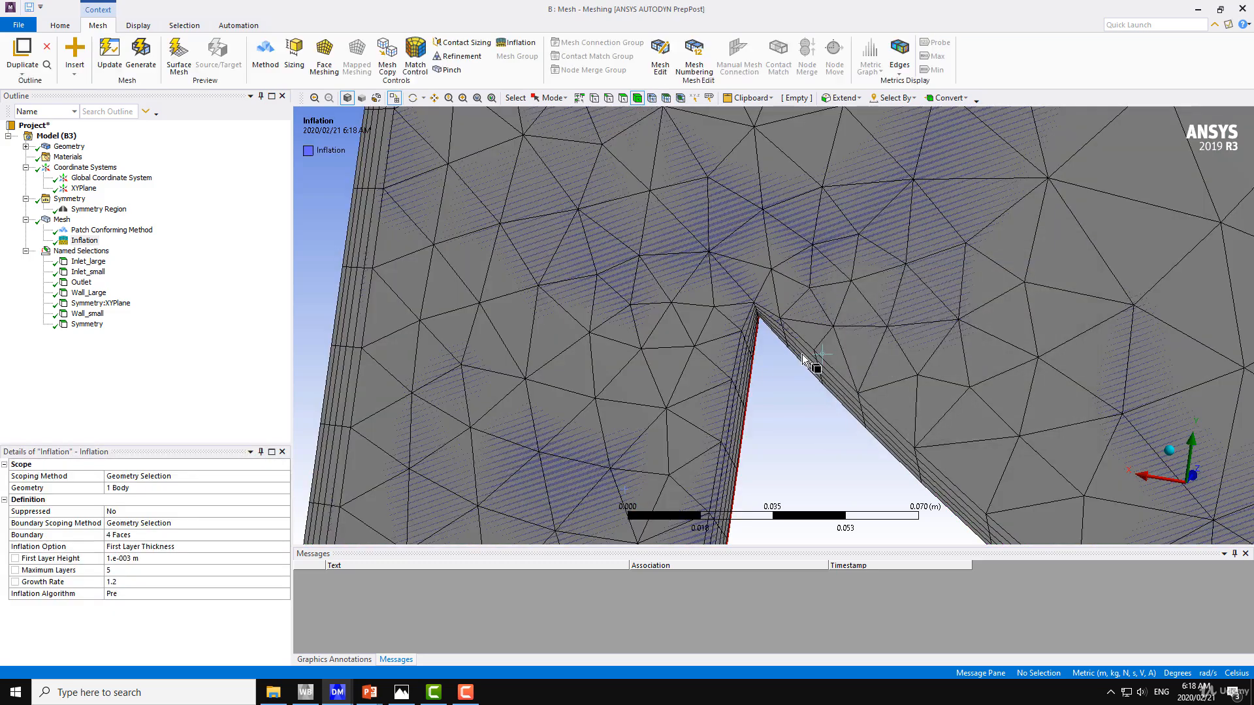
Enter a new first layer height for the inflation and update the mesh
click(114, 582)
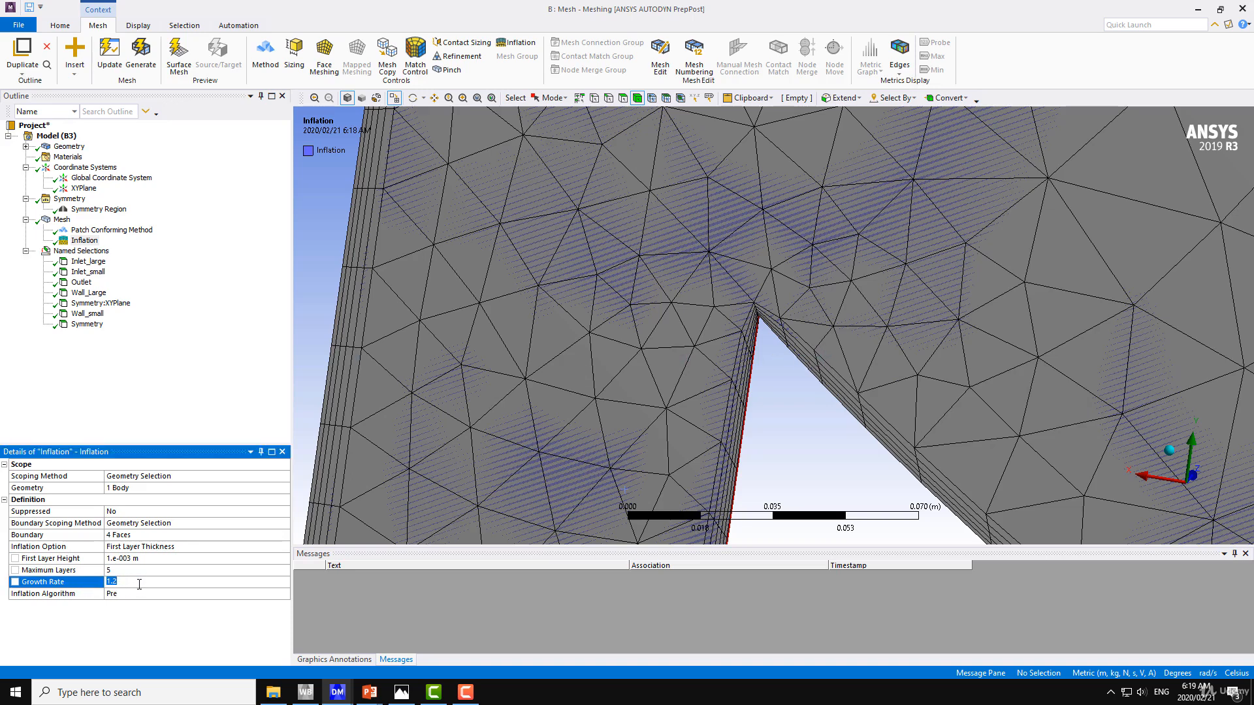
click(145, 560)
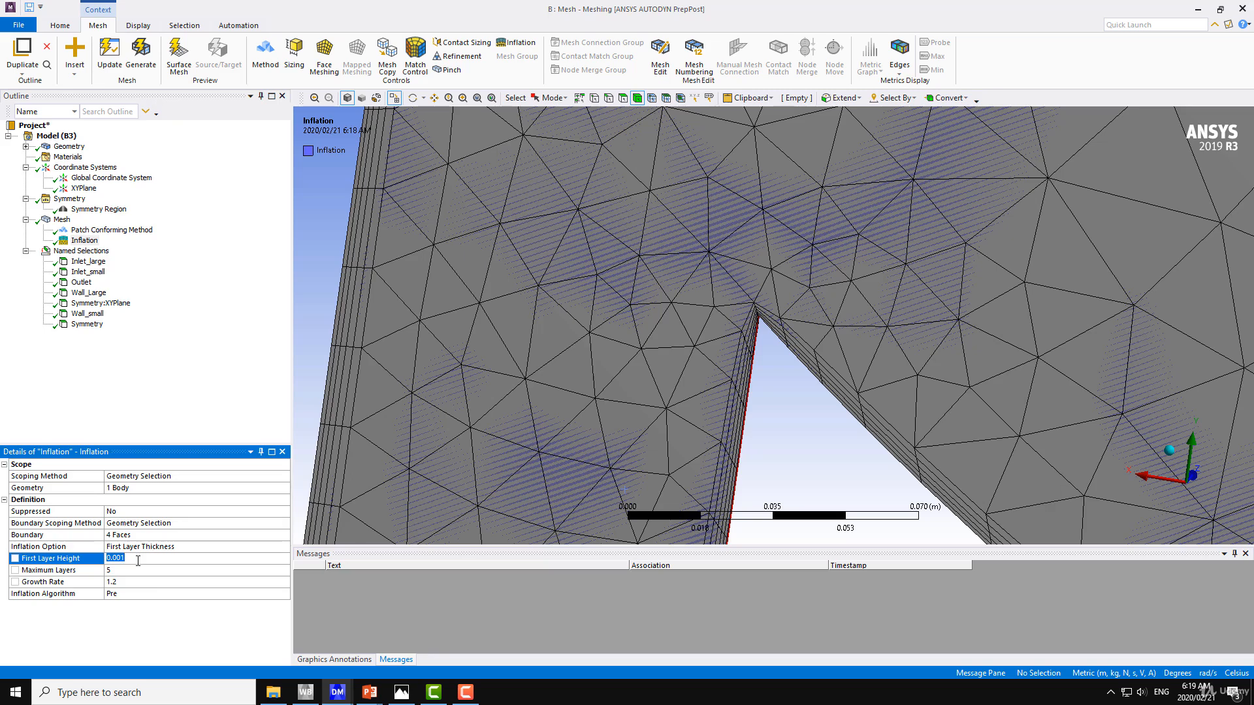
click(120, 559)
text(1)
key(Return)
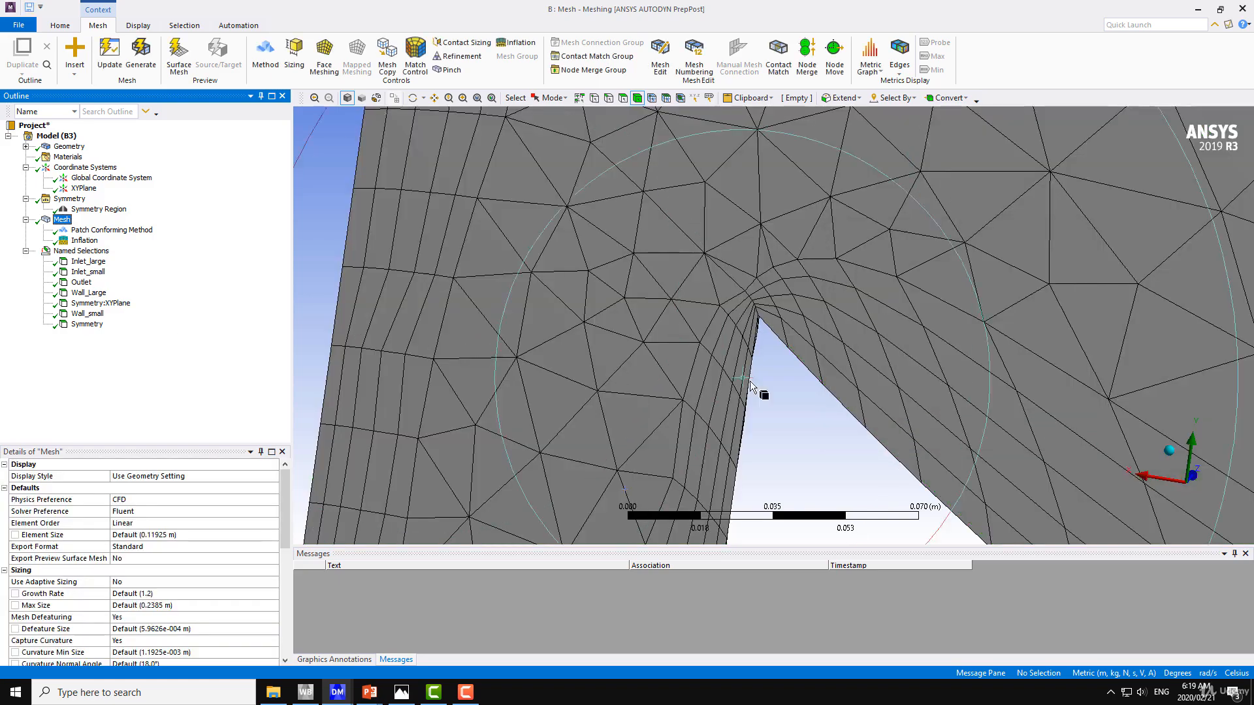
Inspect the updated boundary layers in the small pipe and around the sharp corner where it meets the elbow
scroll(835, 390, down, 10)
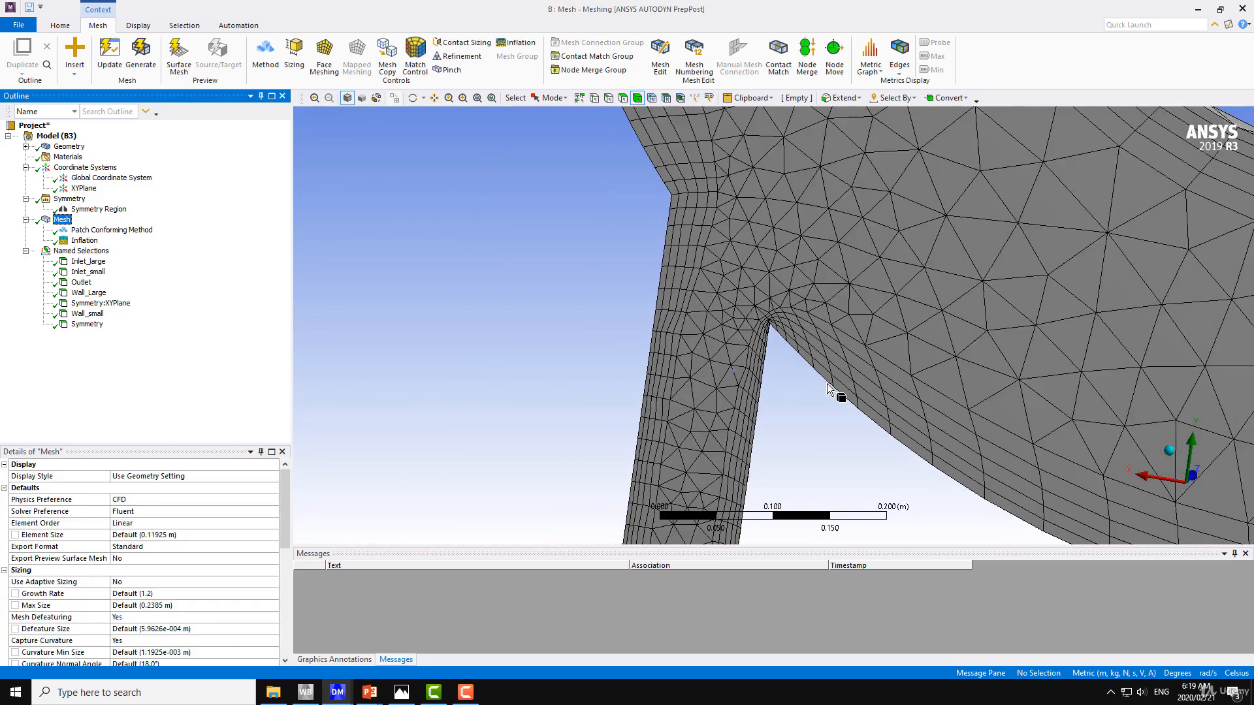
scroll(828, 390, down, 3)
scroll(829, 390, up, 10)
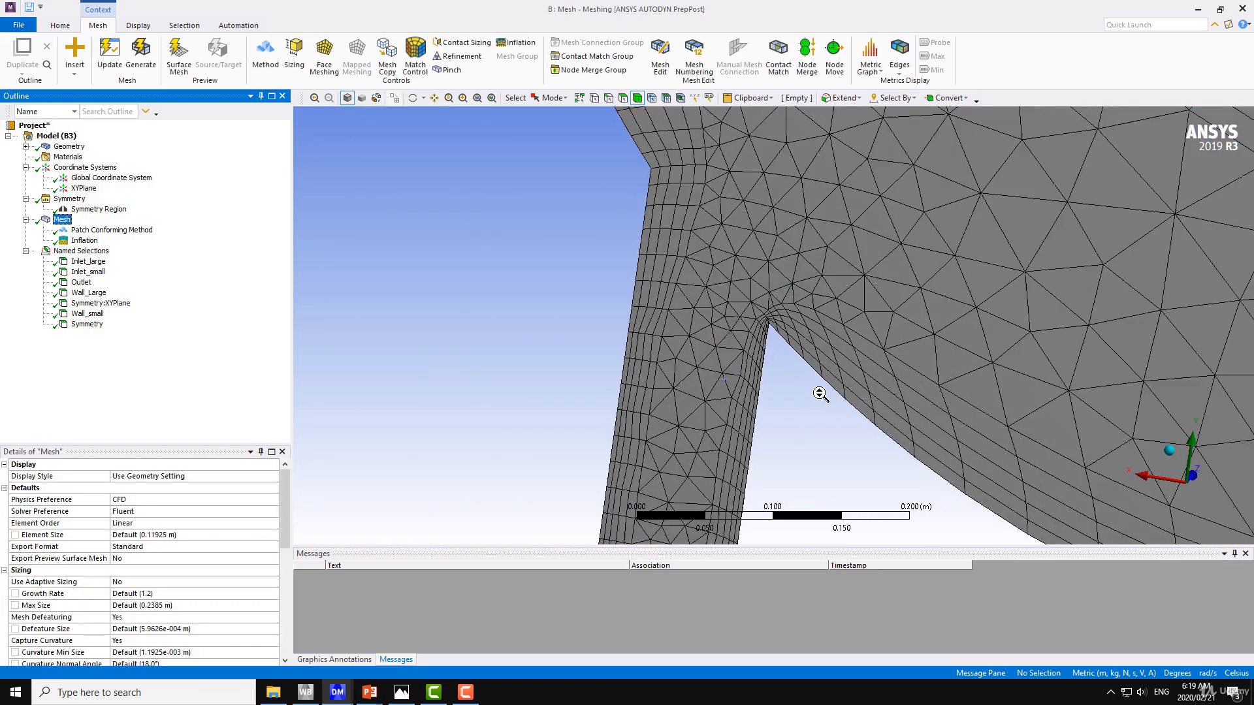
scroll(814, 391, up, 8)
middle_drag(754, 369, 717, 369)
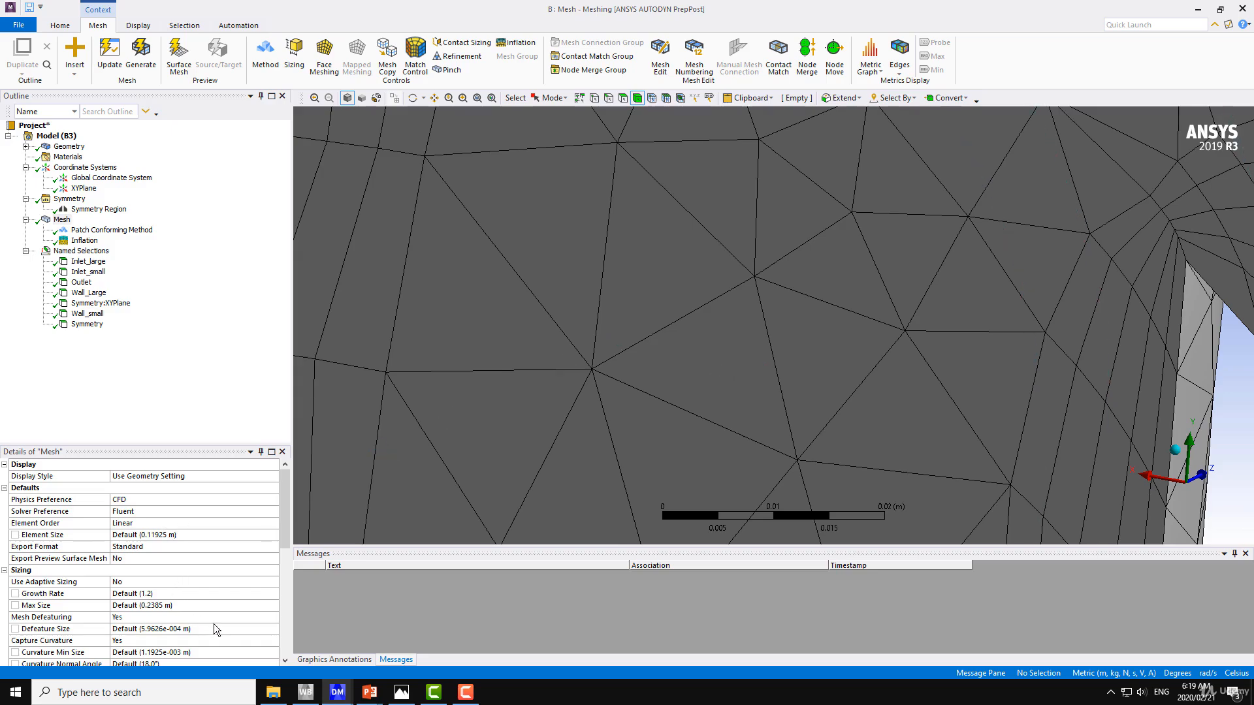
scroll(740, 380, down, 7)
middle_drag(607, 318, 657, 269)
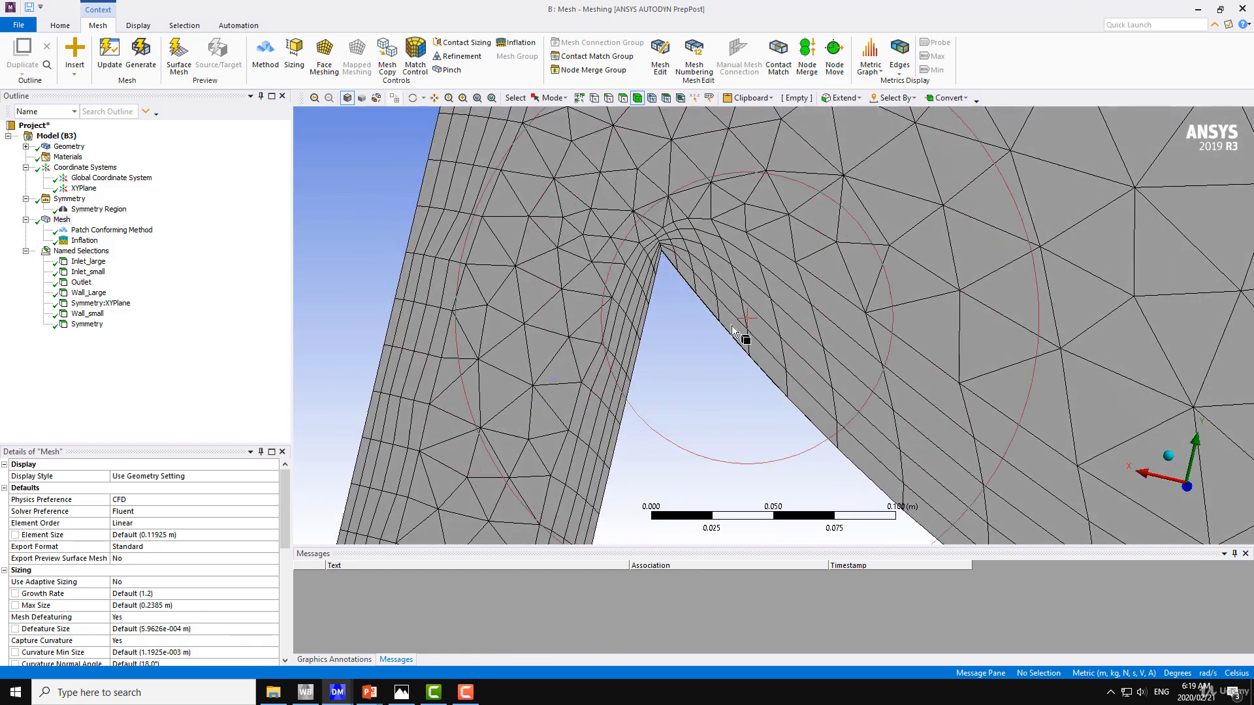
scroll(736, 334, up, 5)
ctrl+middle_drag(556, 252, 751, 400)
scroll(751, 400, up, 3)
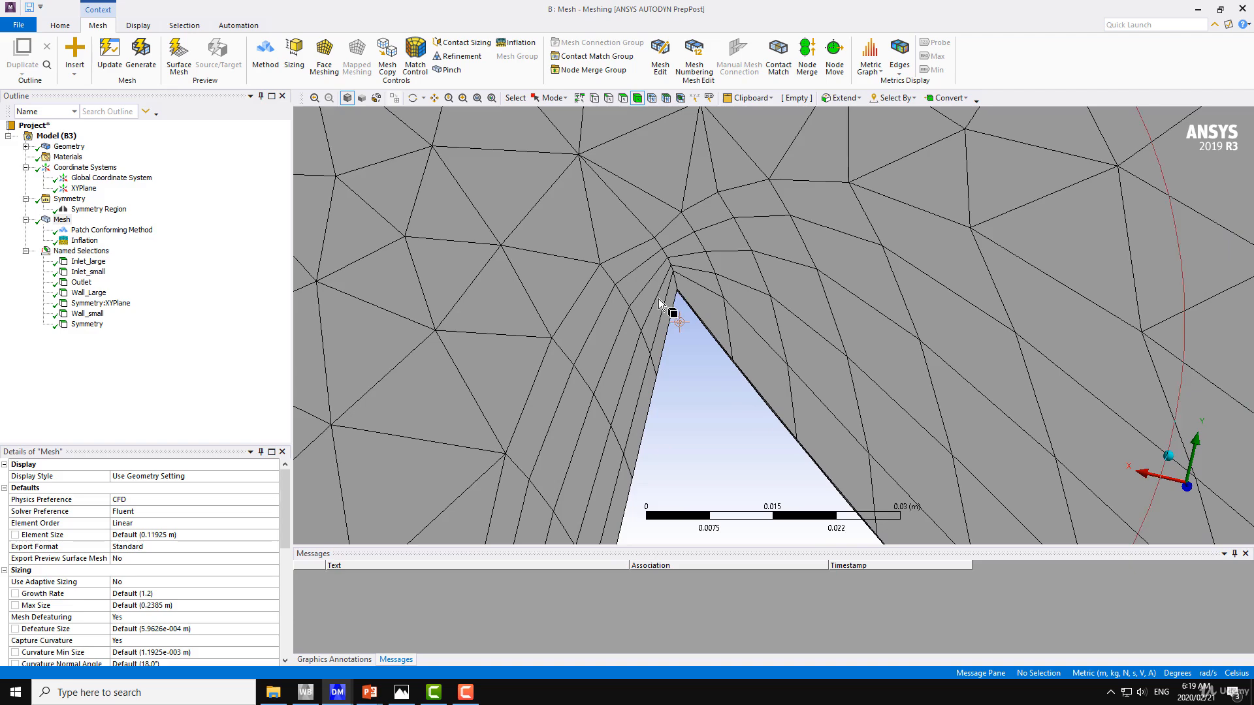
middle_drag(664, 356, 597, 334)
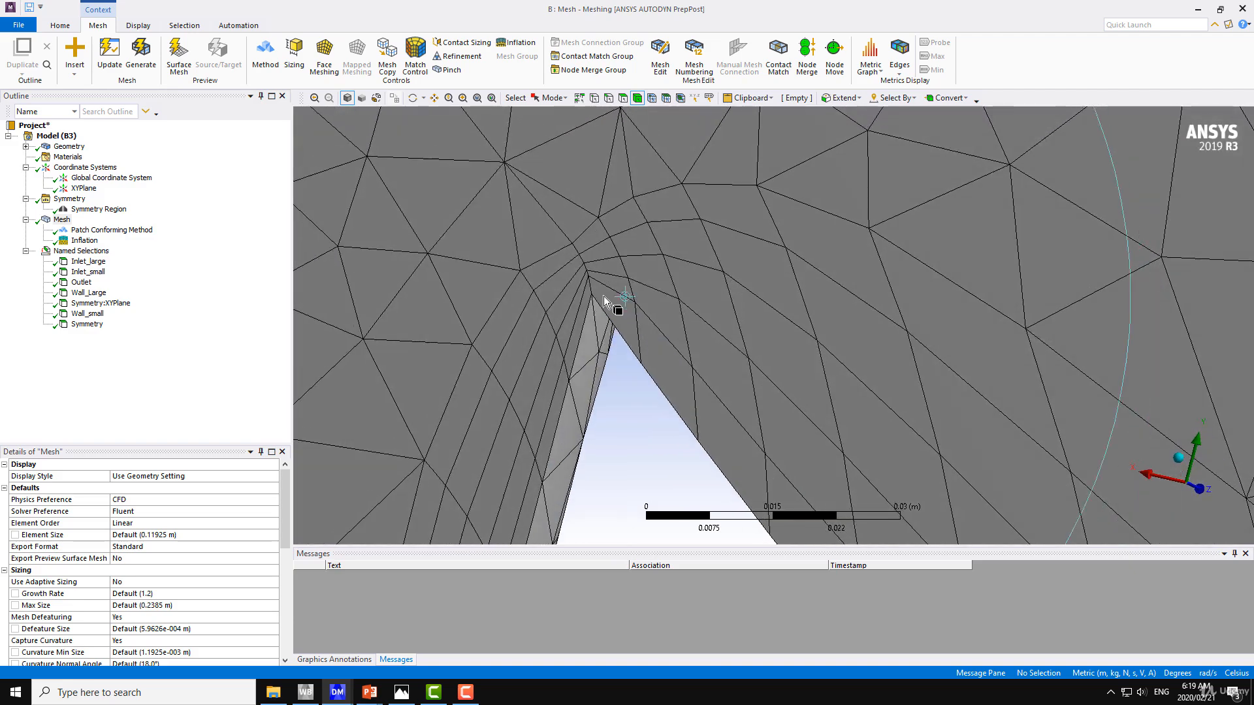
scroll(597, 335, down, 5)
scroll(638, 367, down, 5)
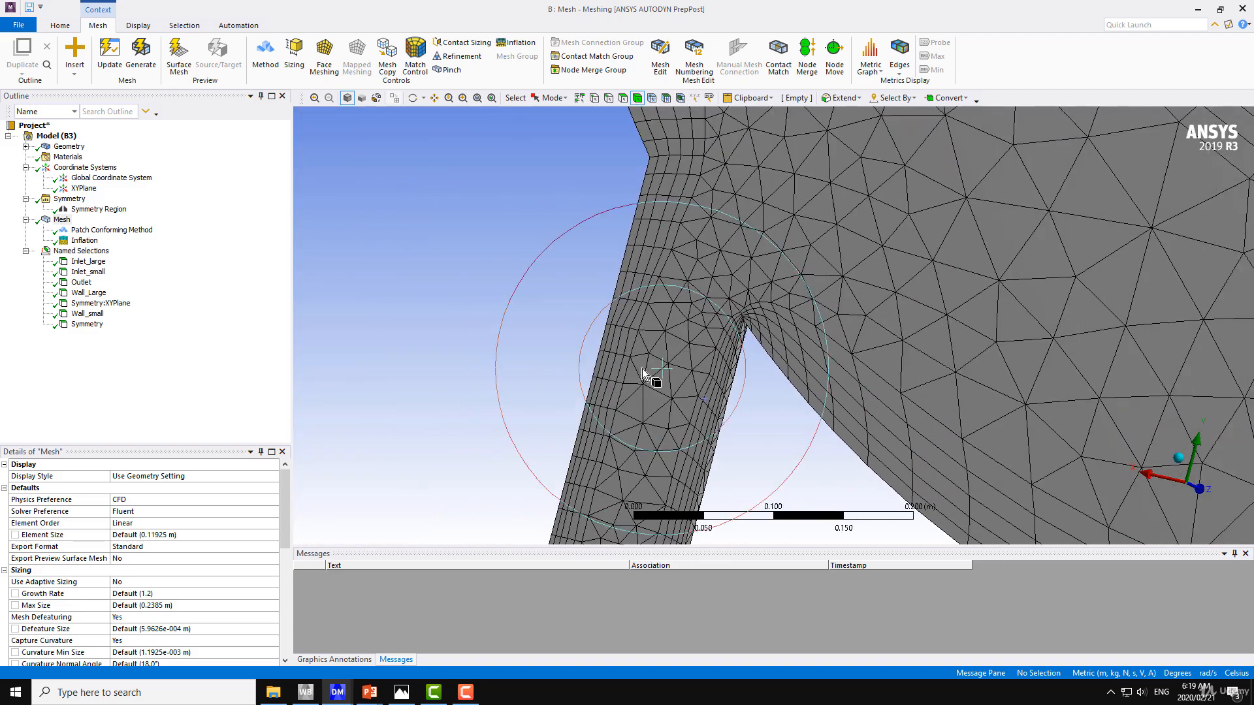
middle_drag(644, 367, 673, 367)
scroll(726, 371, up, 5)
scroll(738, 356, up, 3)
scroll(673, 368, up, 3)
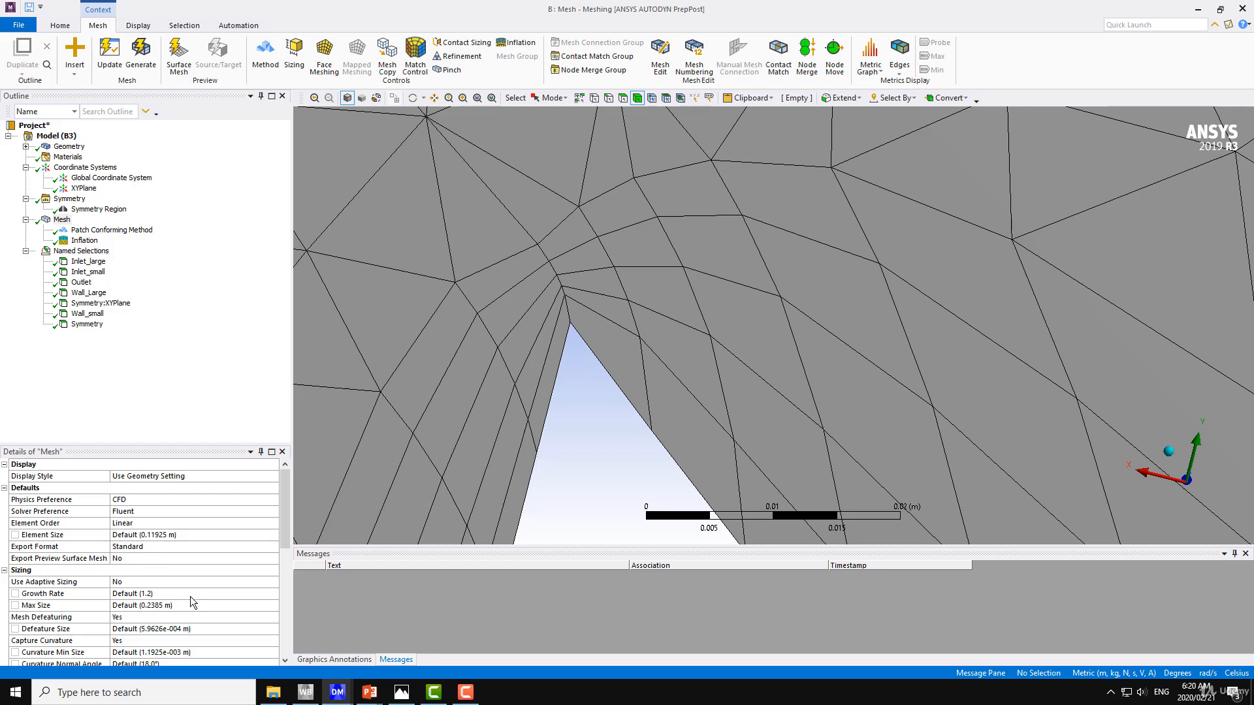
Switch the inflation option to Smooth Transition, keeping 5 maximum layers and a 1.2 growth rate, and update the mesh
click(219, 597)
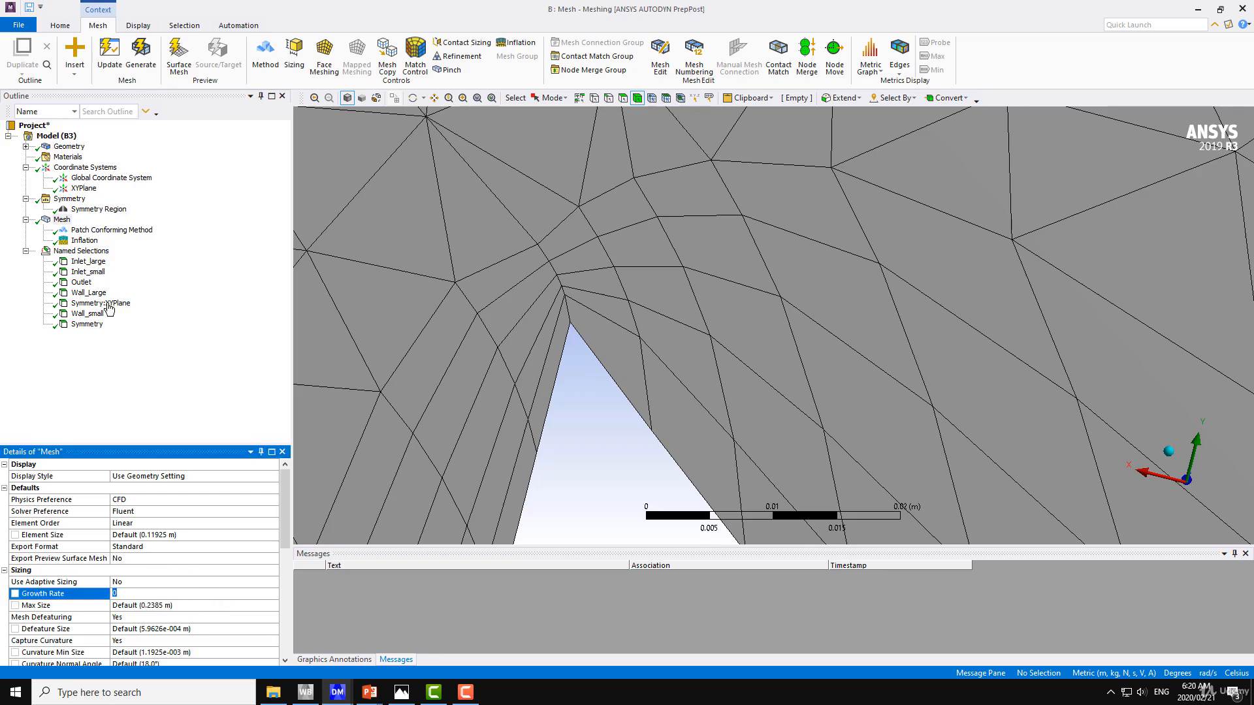
click(85, 241)
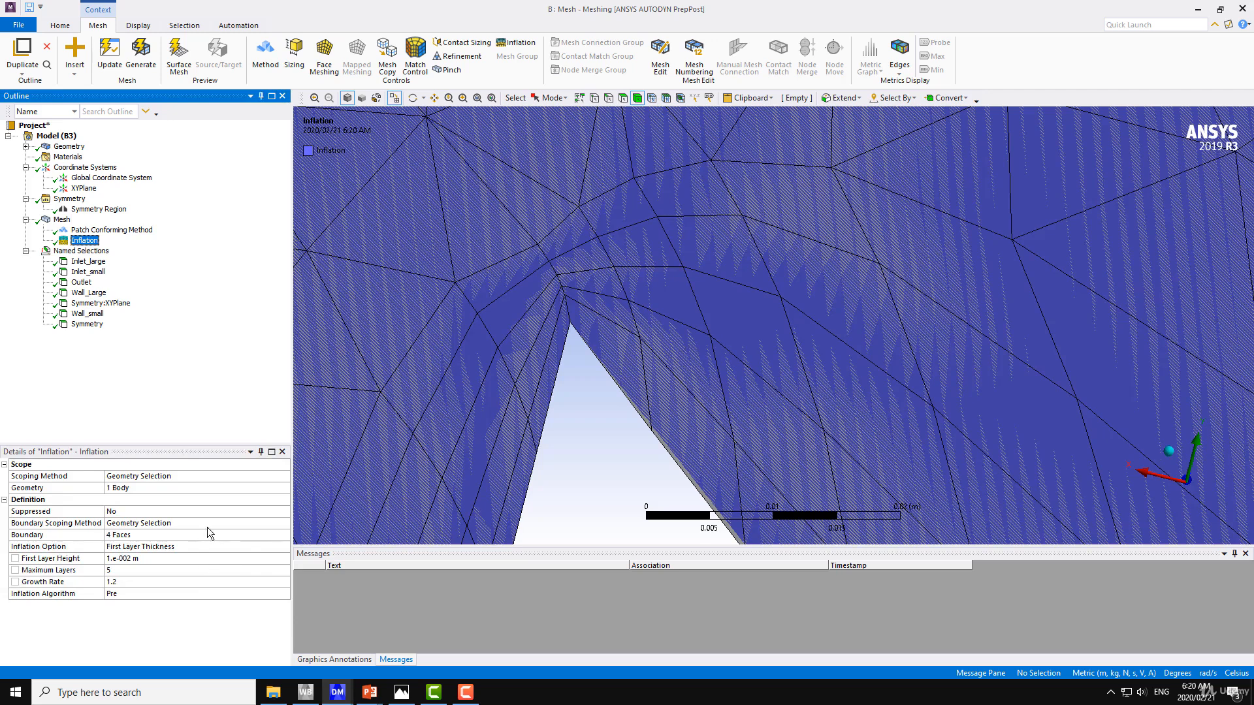
click(219, 523)
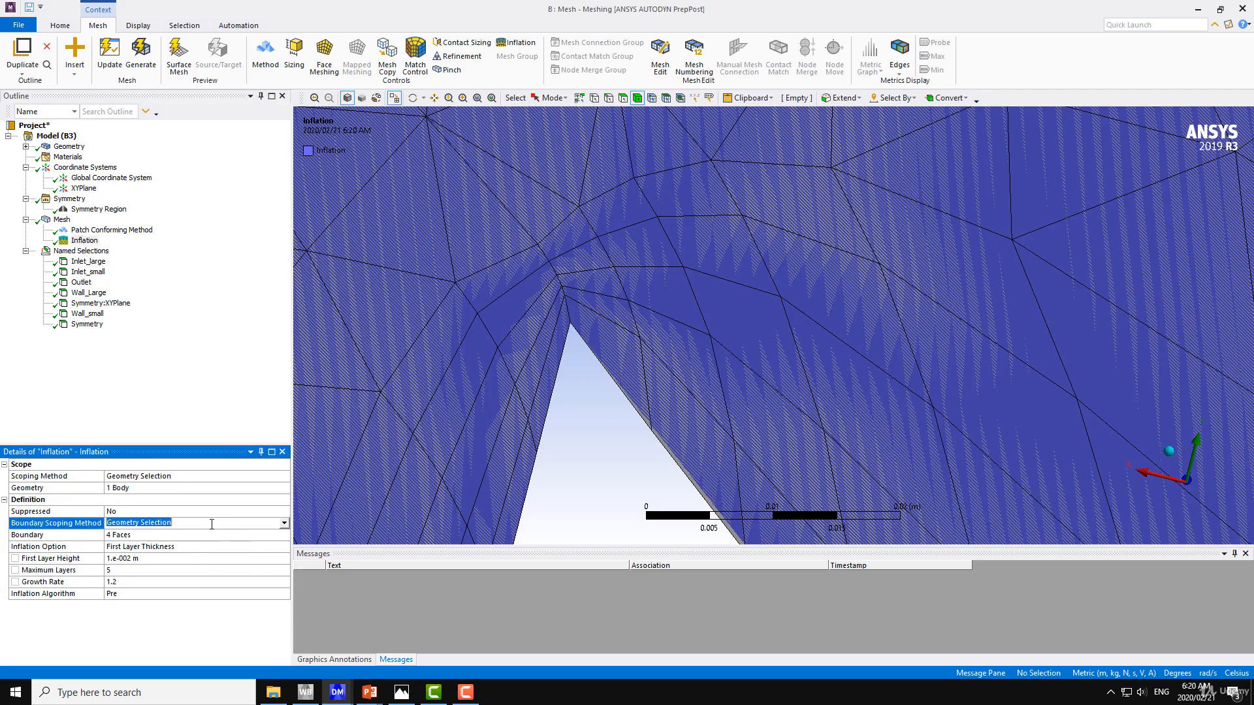
click(203, 548)
click(283, 547)
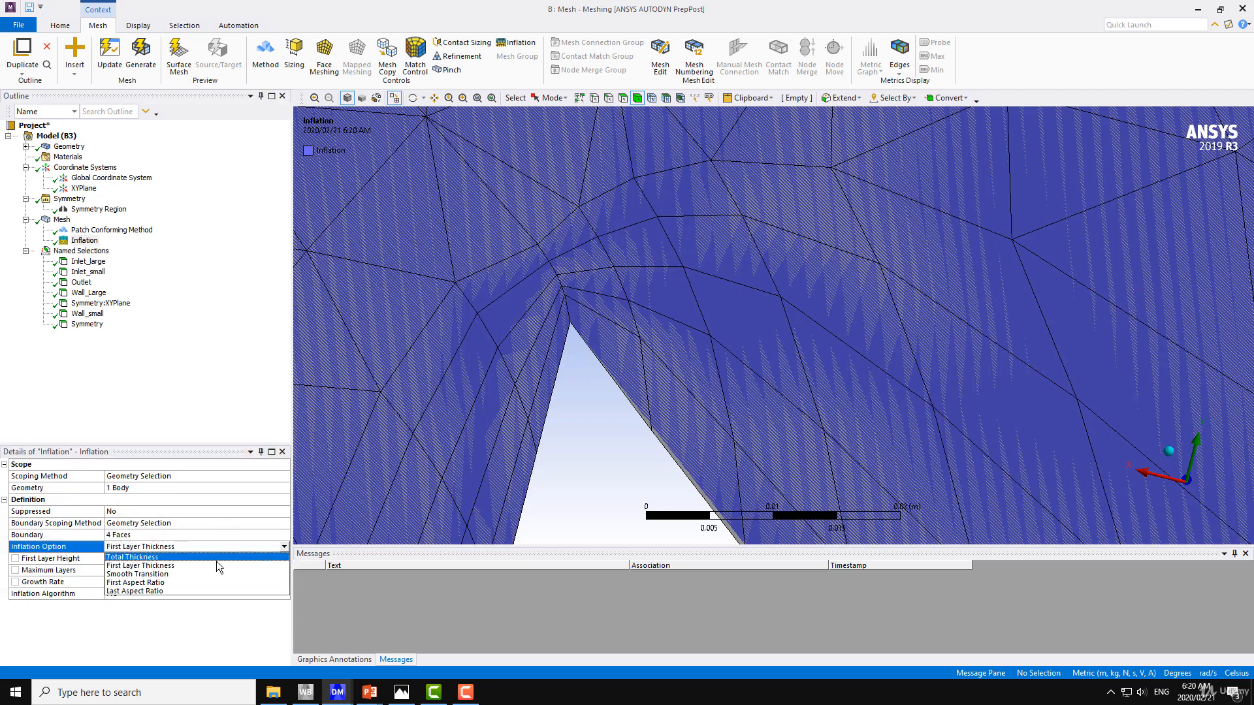
click(147, 574)
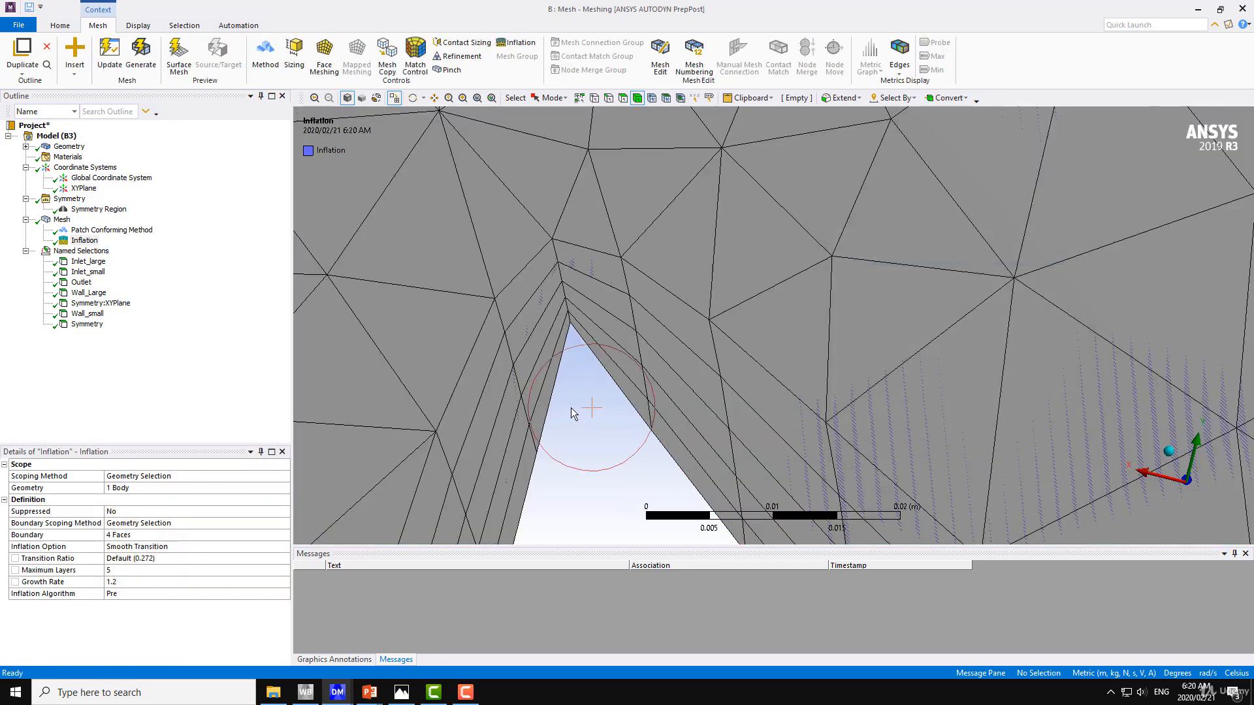
Examine the smooth-transition boundary layers at the small pipe's sharp corner and along the elbow walls with the full mesh displayed
scroll(571, 407, down, 10)
scroll(616, 468, down, 5)
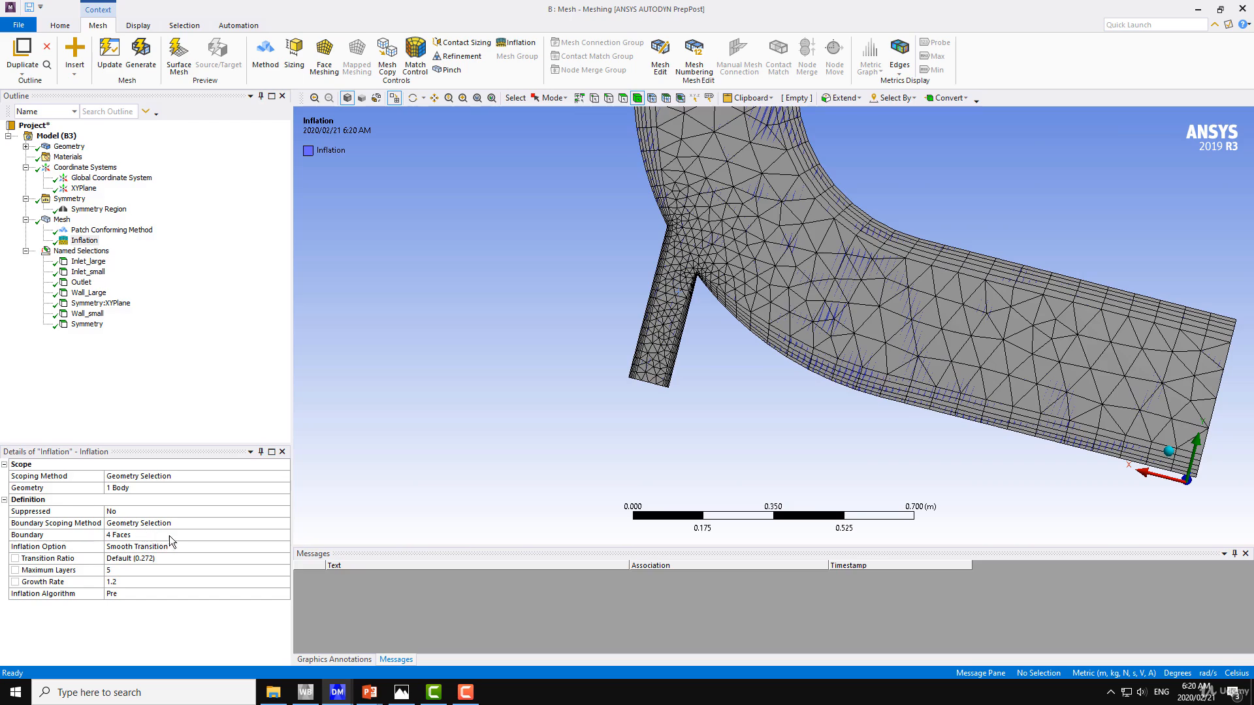
middle_drag(618, 372, 568, 374)
scroll(572, 371, up, 8)
scroll(681, 440, up, 6)
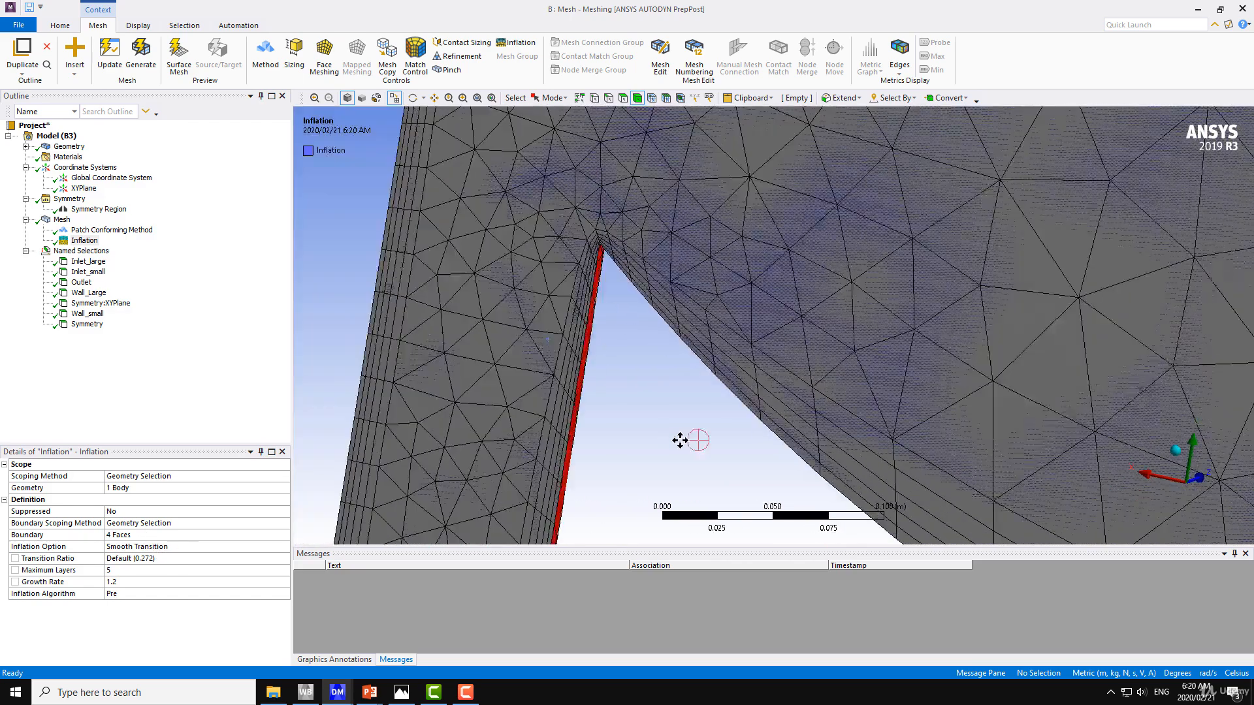
scroll(604, 431, down, 6)
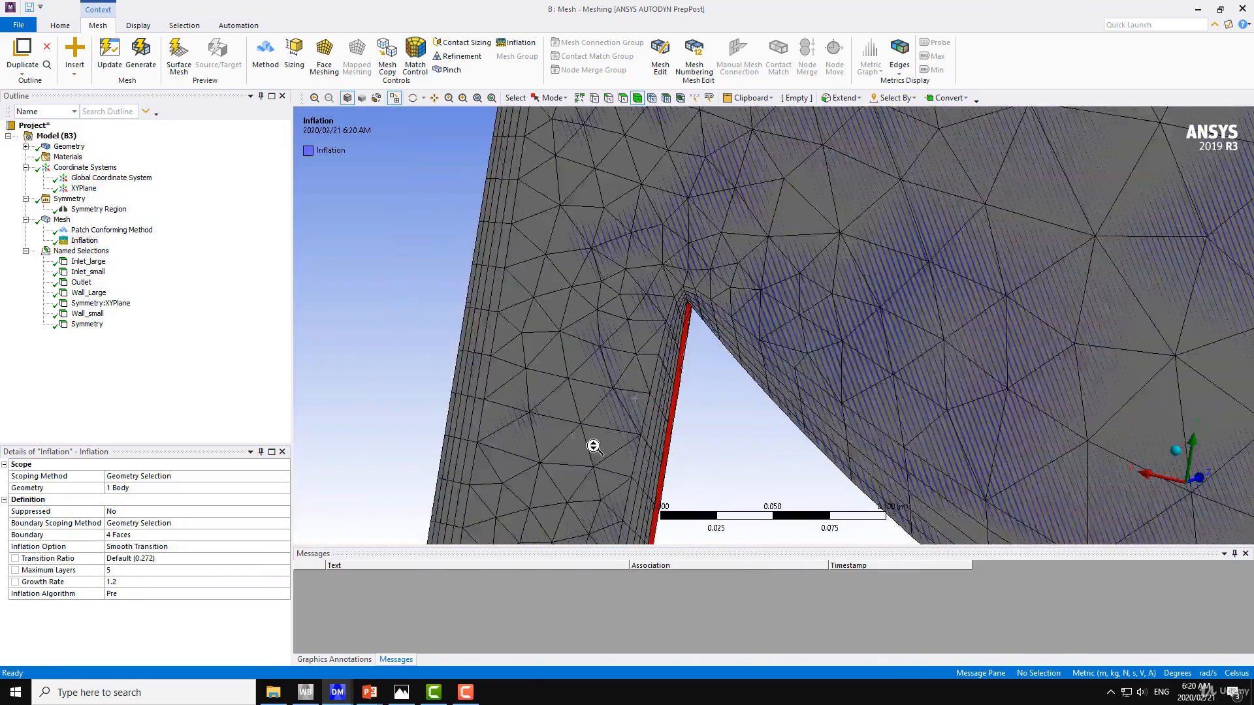
click(62, 219)
scroll(594, 322, down, 12)
scroll(614, 382, up, 4)
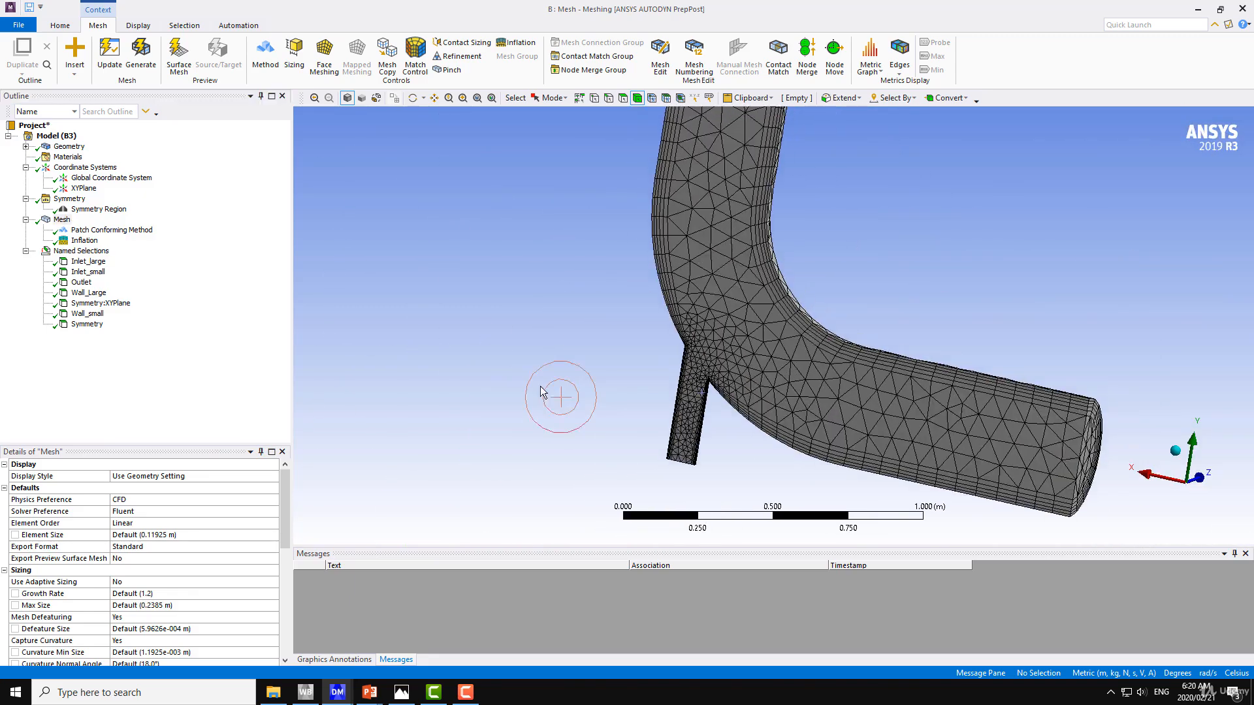
scroll(607, 384, up, 1)
ctrl+middle_drag(604, 367, 493, 382)
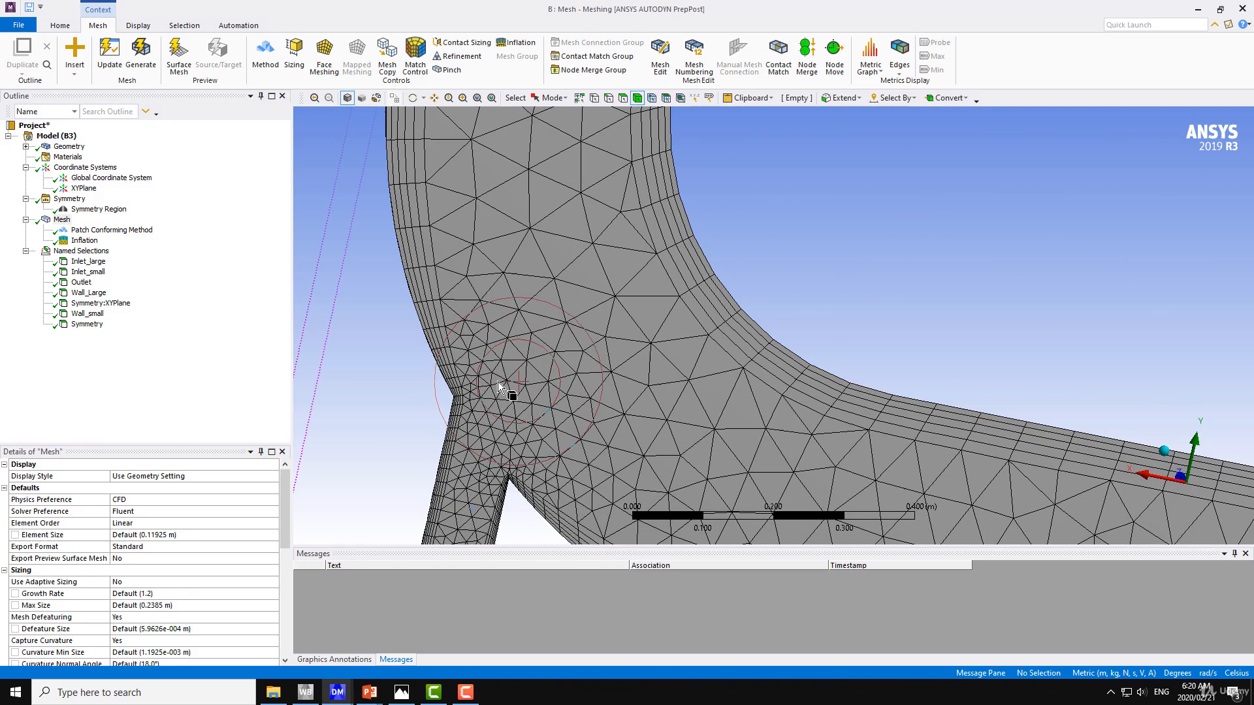